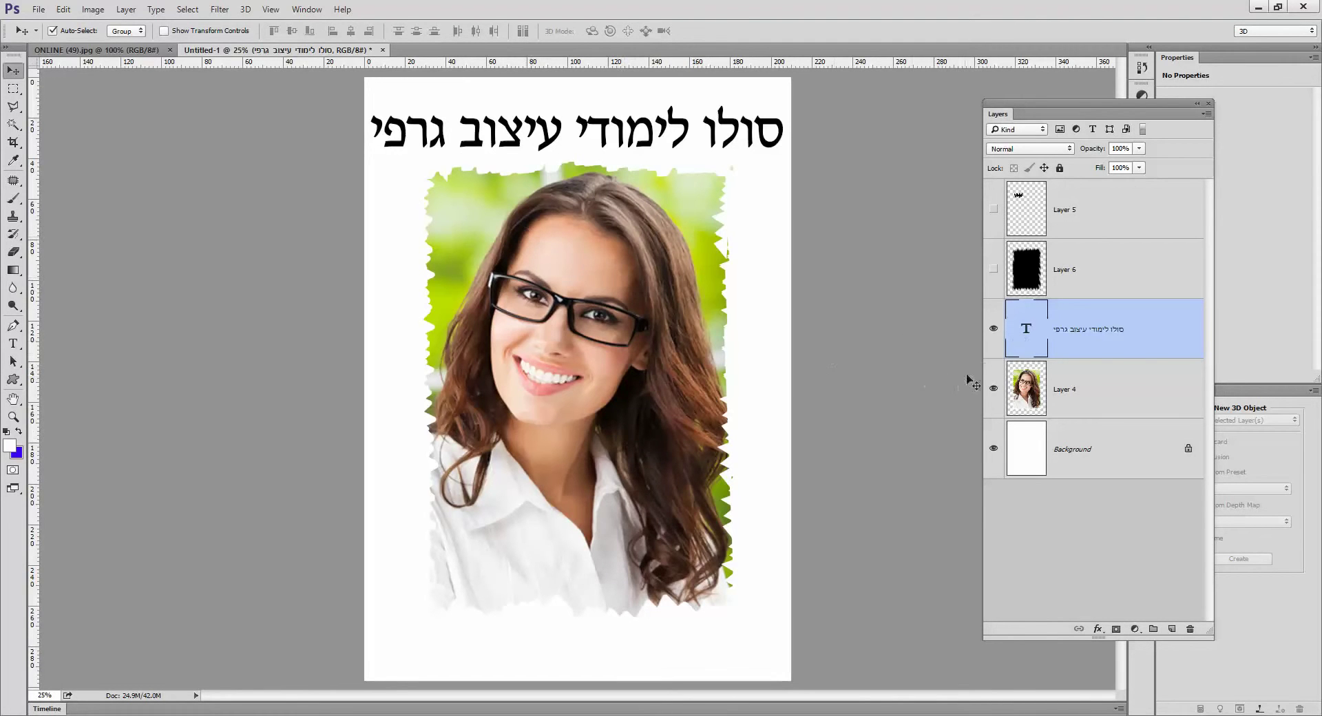
Step: Drag the portrait from ONLINE (49).jpg into the Untitled-1 poster as a new layer
{"action": "left_click", "coordinate": [96, 50]}
{"action": "mouse_move", "coordinate": [662, 499]}
{"action": "left_mouse_down"}
{"action": "mouse_move", "coordinate": [282, 55]}
{"action": "mouse_move", "coordinate": [616, 382]}
{"action": "left_mouse_up"}
Step: Hide the torn-edge Layer 4, centre the small photo copy and start Free Transform
{"action": "left_click", "coordinate": [992, 459]}
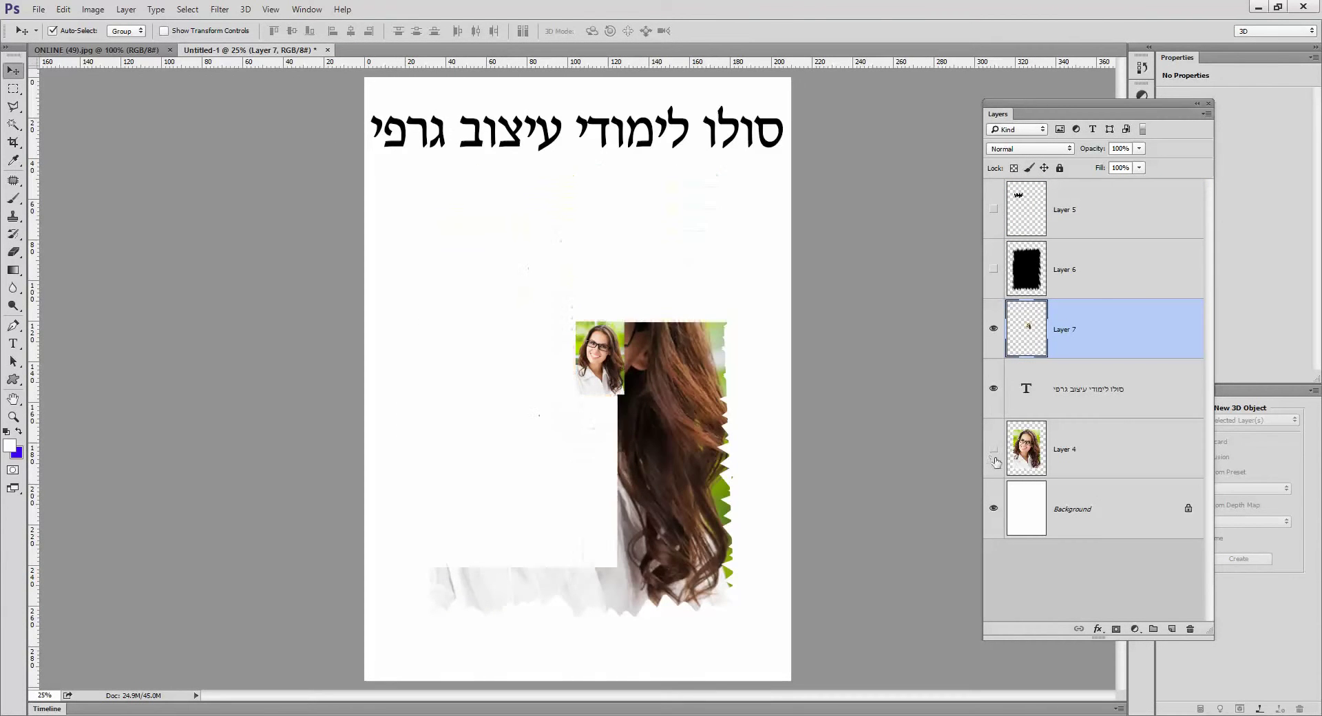
{"action": "left_click_drag", "start_coordinate": [612, 370], "coordinate": [574, 362]}
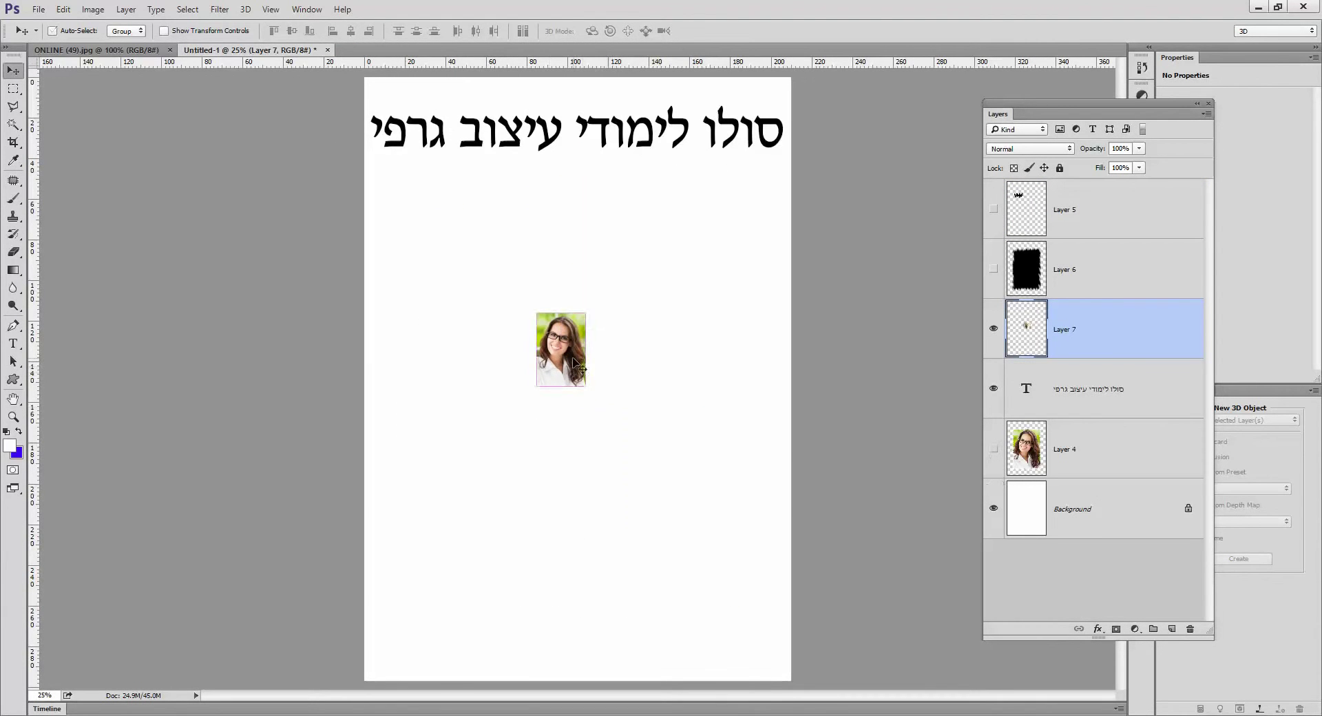
{"action": "key", "text": "ctrl+t"}
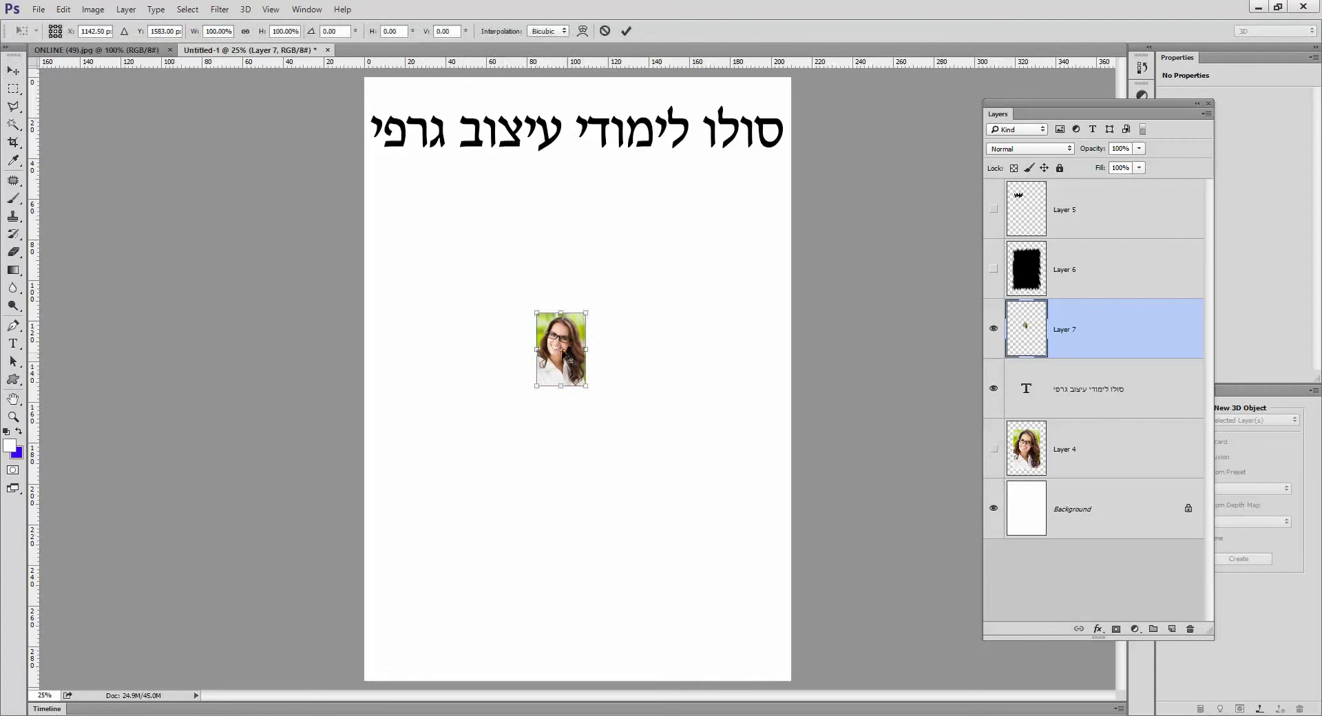
{"action": "left_click", "coordinate": [63, 9]}
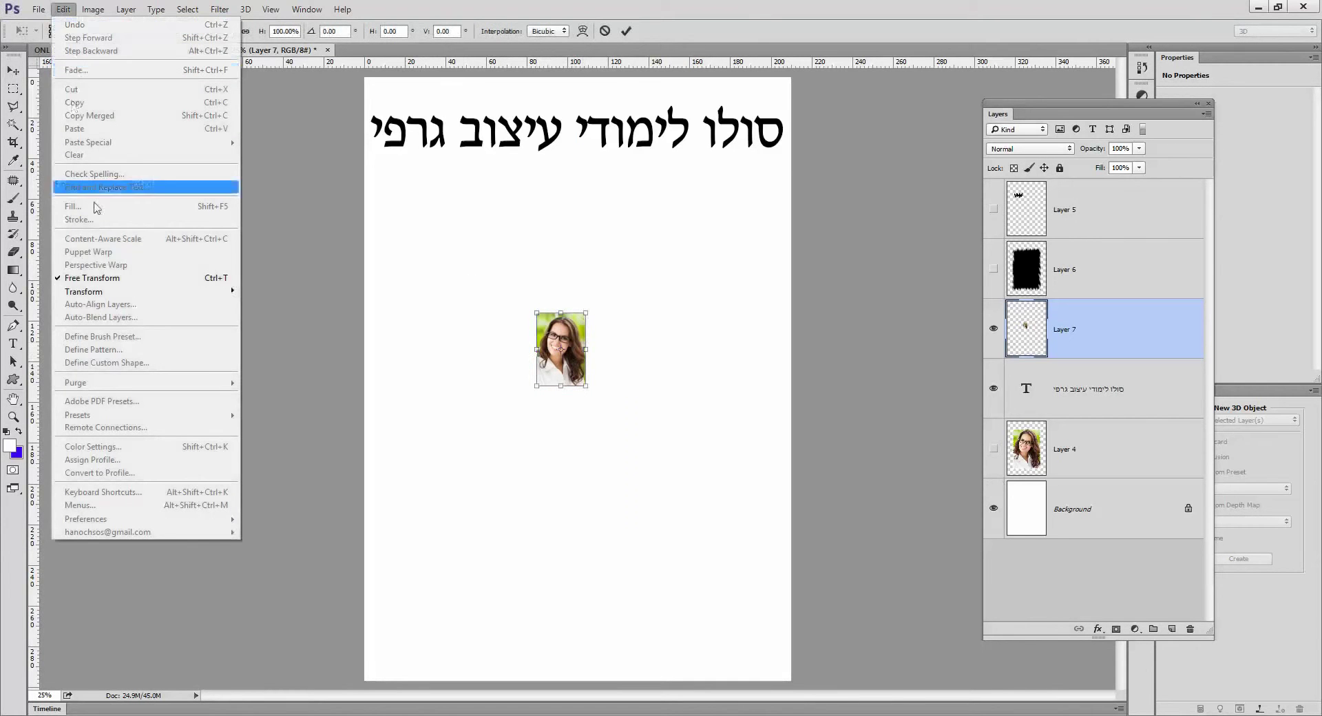
{"action": "left_click", "coordinate": [103, 278]}
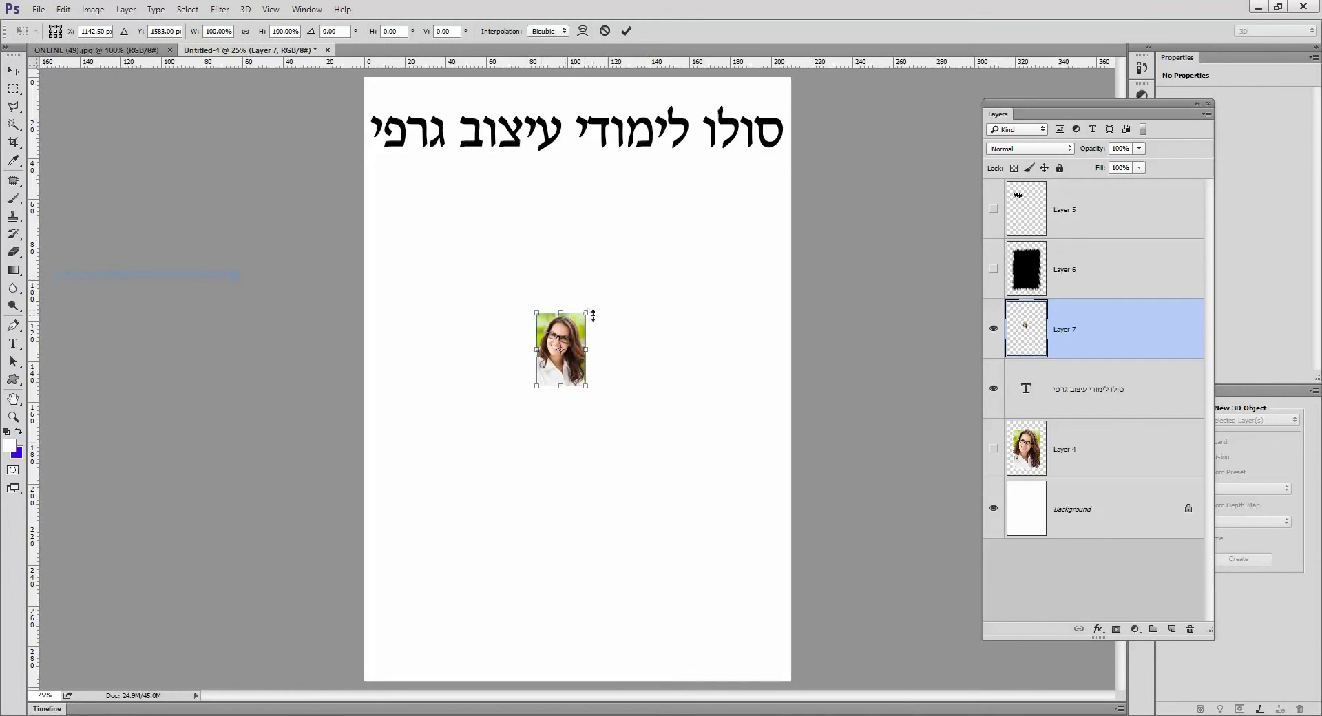
Step: Scale the portrait to about 666% under the Hebrew title, apply it, then hide Layer 7
{"action": "left_click_drag", "start_coordinate": [586, 314], "coordinate": [688, 159]}
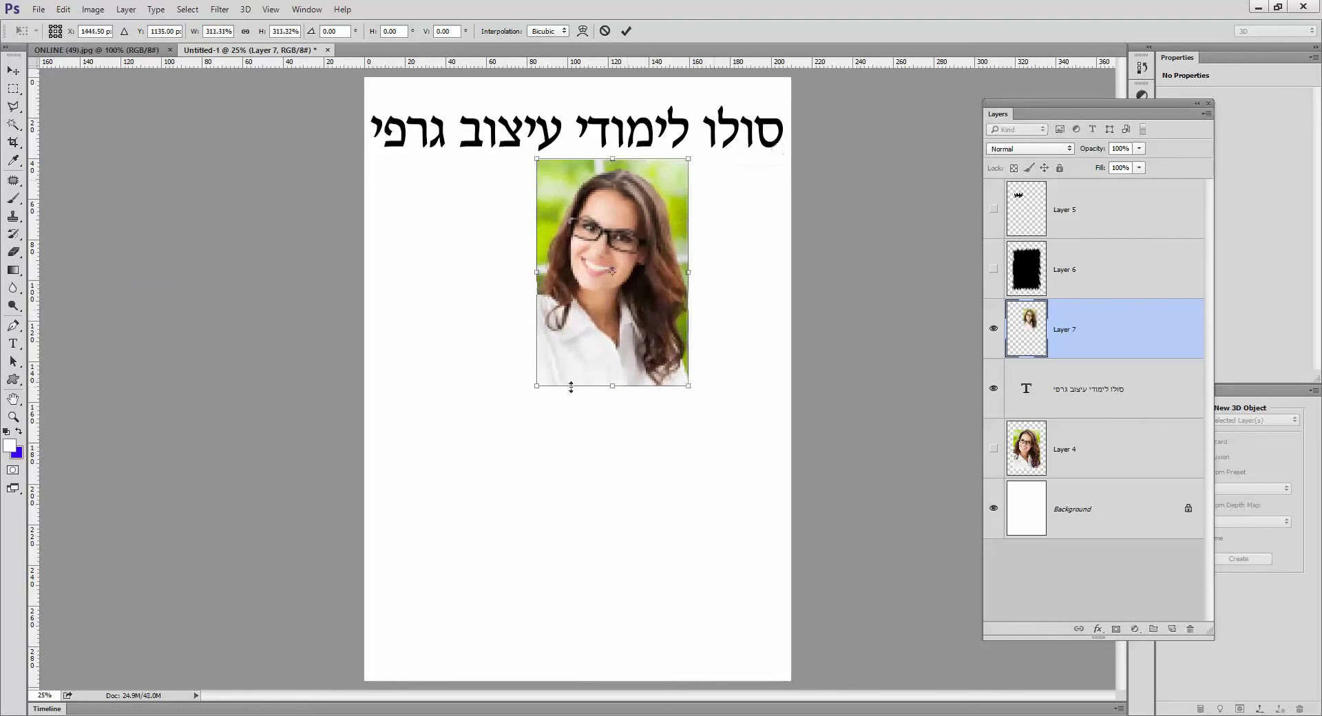
{"action": "left_click_drag", "start_coordinate": [534, 385], "coordinate": [406, 580]}
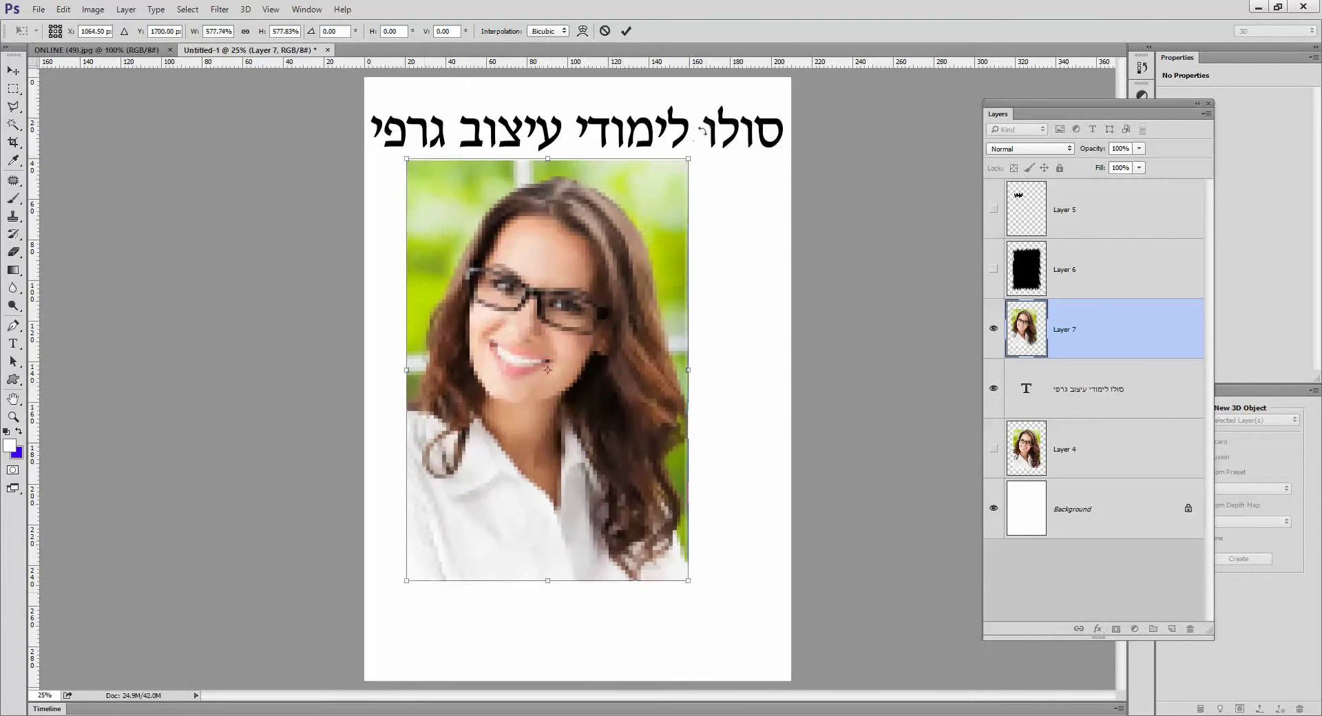
{"action": "left_click_drag", "start_coordinate": [690, 159], "coordinate": [715, 117]}
{"action": "left_click_drag", "start_coordinate": [588, 339], "coordinate": [603, 412]}
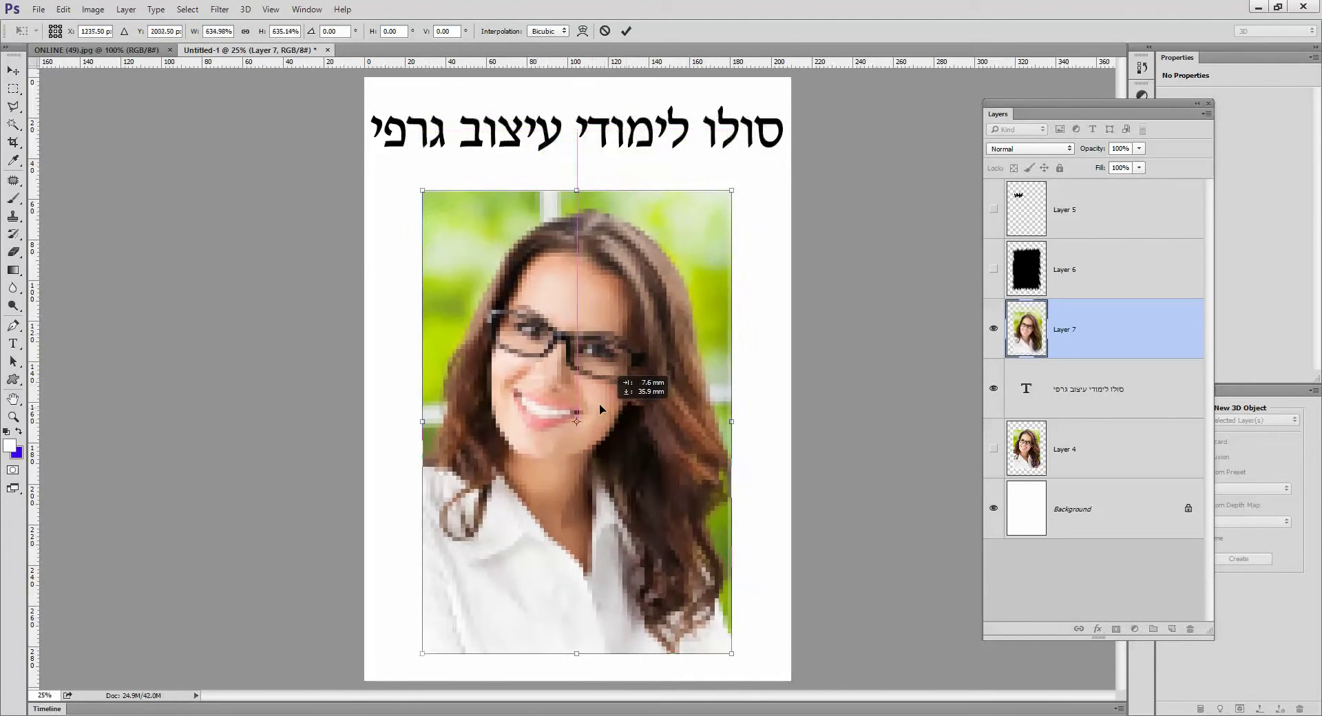
{"action": "left_click_drag", "start_coordinate": [731, 191], "coordinate": [746, 169]}
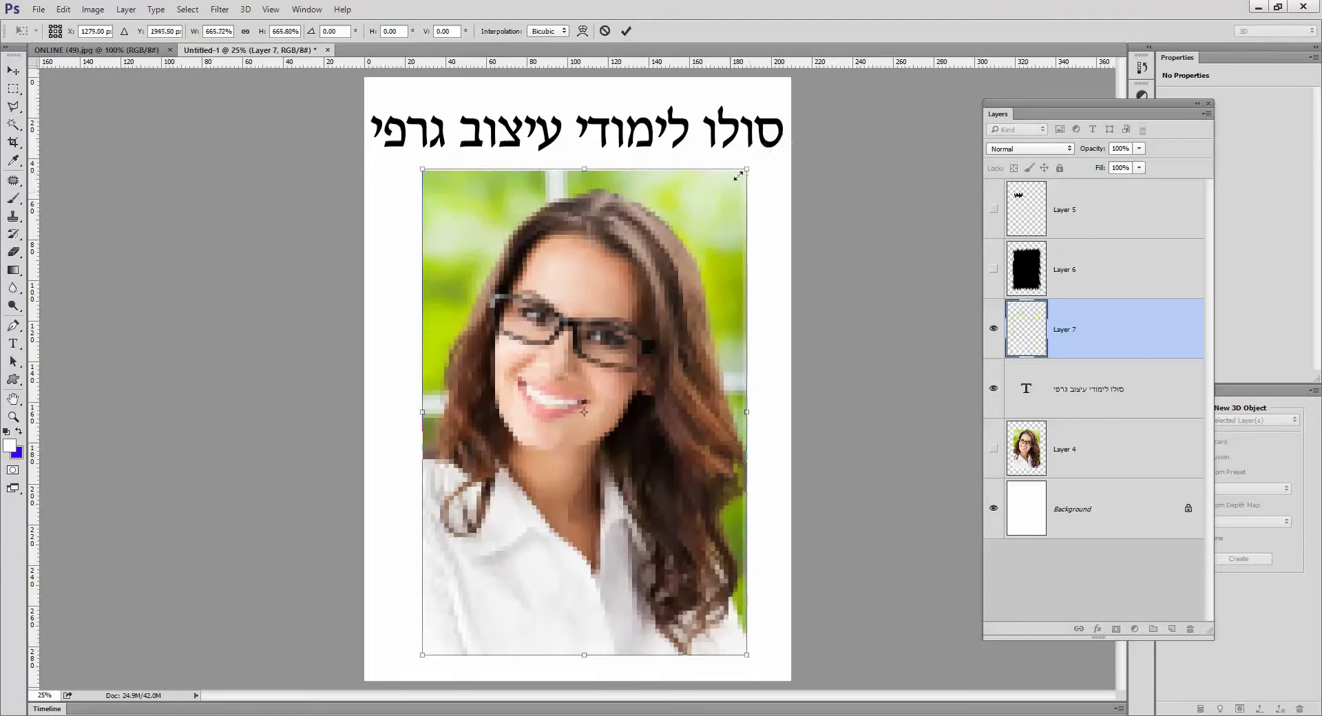
{"action": "left_click_drag", "start_coordinate": [422, 168], "coordinate": [414, 156]}
{"action": "key", "text": "Return"}
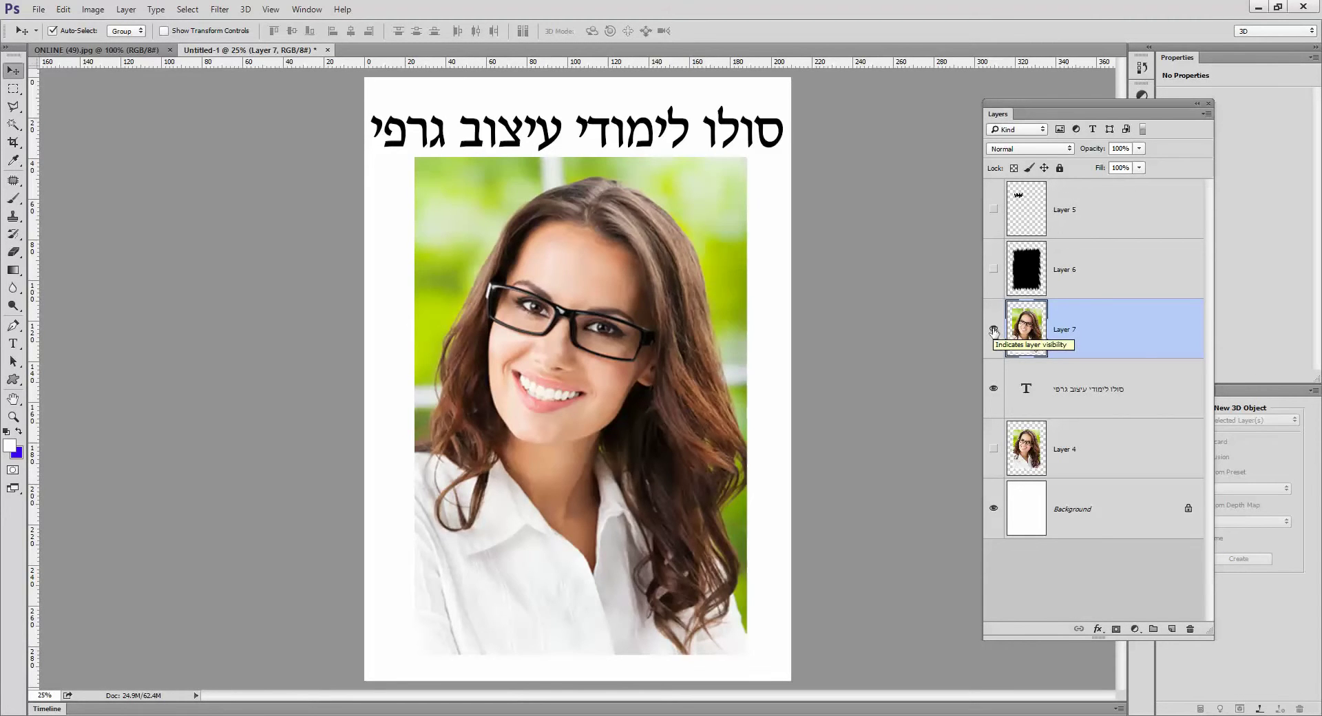
{"action": "left_click", "coordinate": [994, 330]}
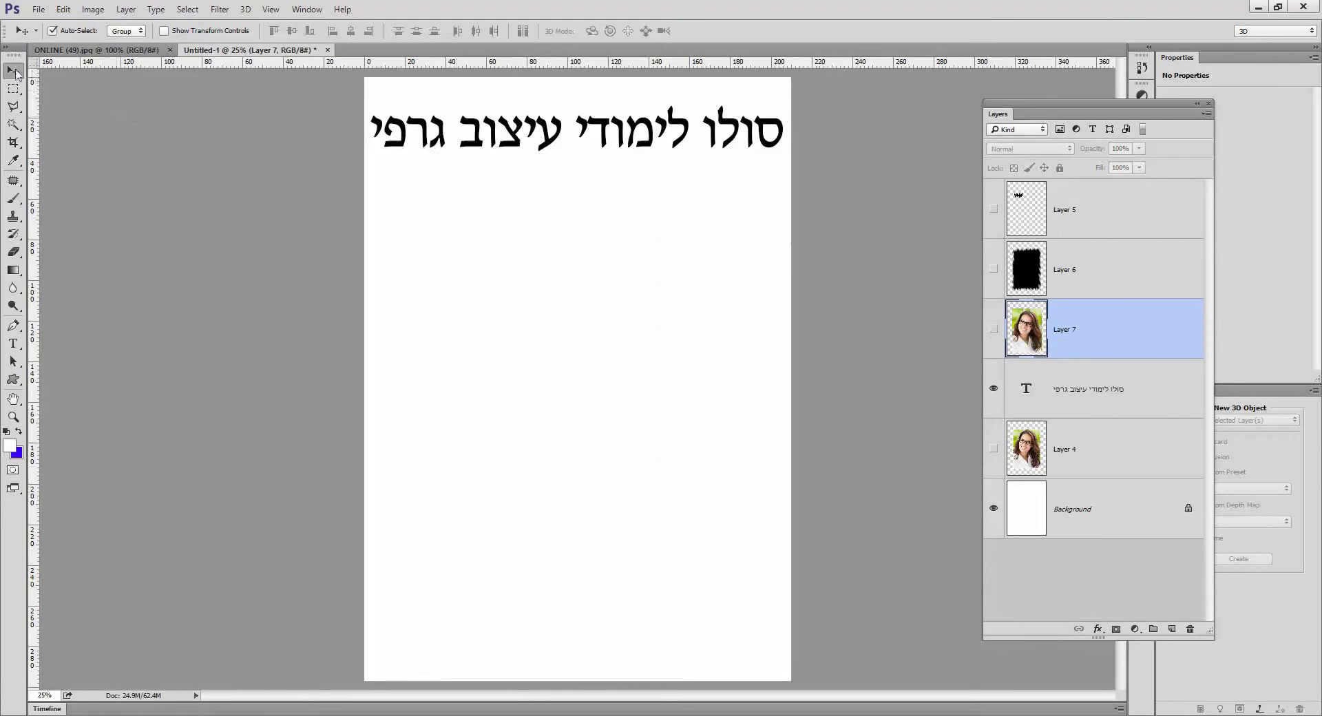
Step: With the Polygonal Lasso, draw a zigzag outline along the top of a band below the title
{"action": "left_click_drag", "start_coordinate": [13, 107], "coordinate": [65, 121]}
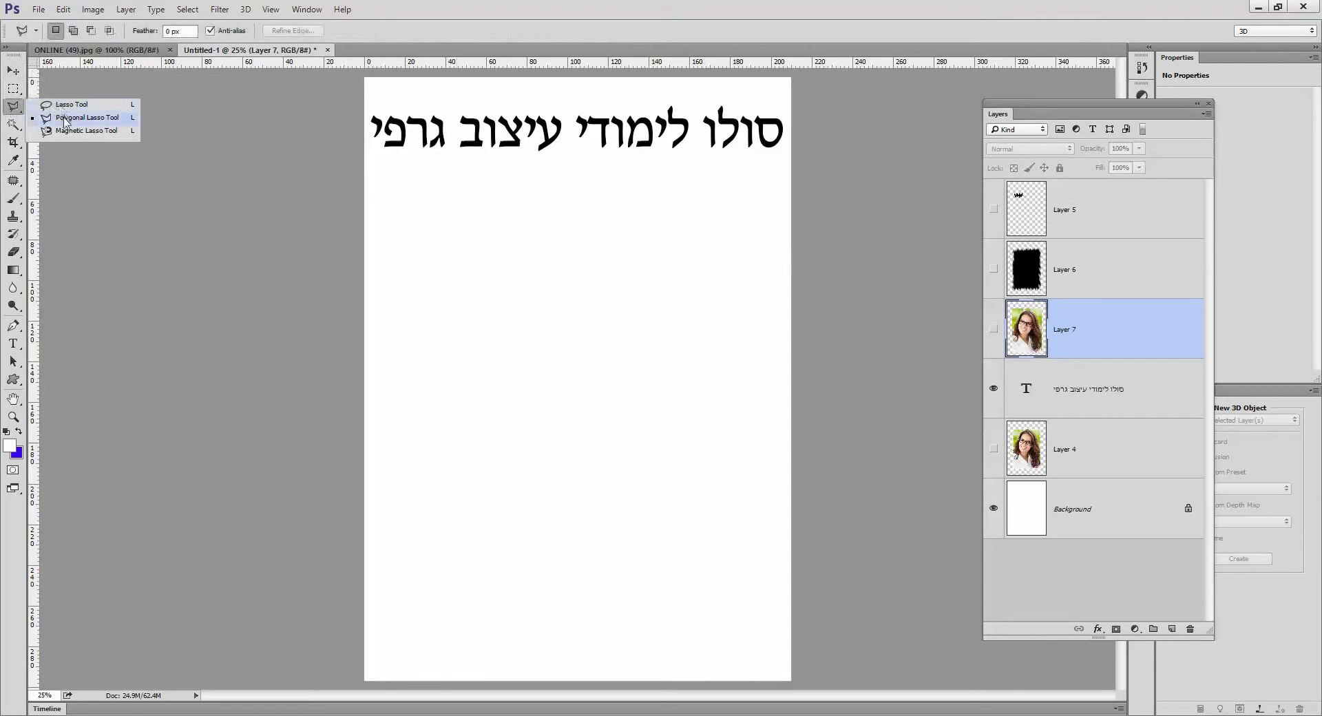
{"action": "left_click", "coordinate": [66, 118]}
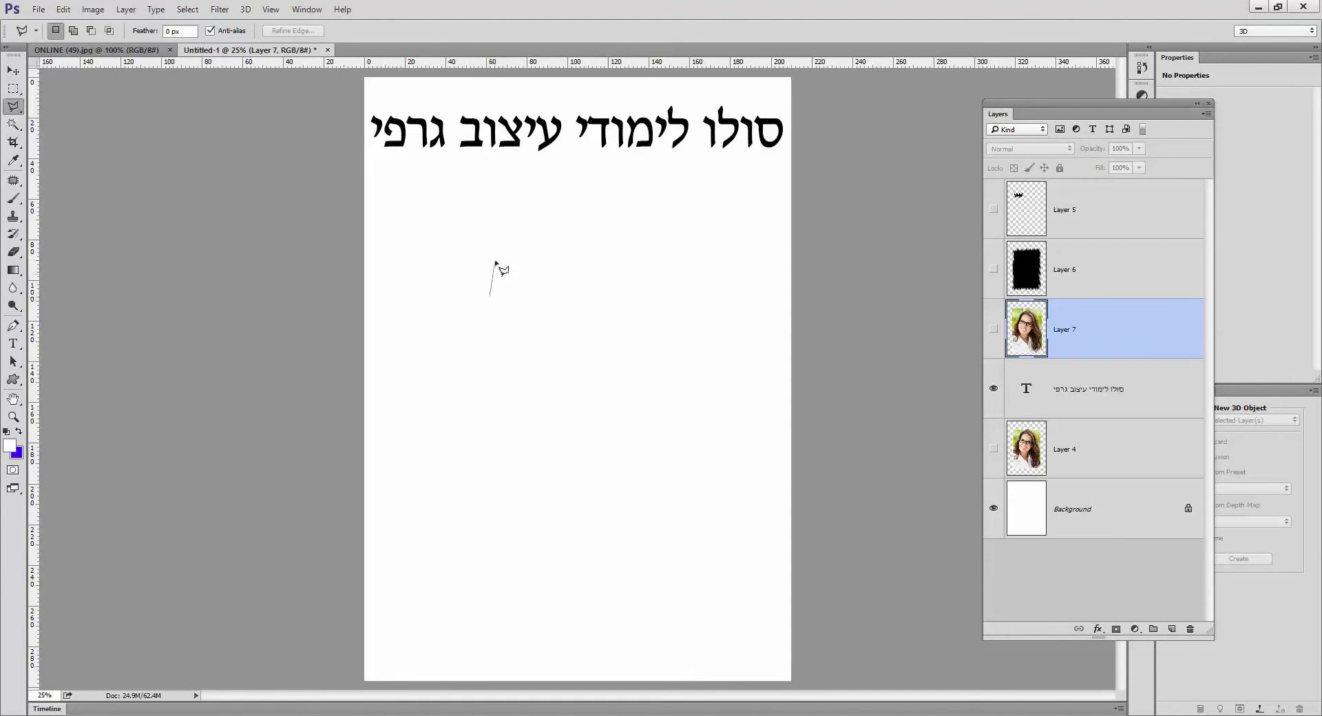
{"action": "left_click", "coordinate": [495, 260]}
{"action": "left_click", "coordinate": [503, 294]}
{"action": "left_click", "coordinate": [512, 264]}
{"action": "left_click", "coordinate": [515, 293]}
{"action": "left_click", "coordinate": [524, 264]}
{"action": "left_click", "coordinate": [524, 293]}
{"action": "left_click", "coordinate": [531, 263]}
{"action": "left_click", "coordinate": [534, 294]}
{"action": "left_click", "coordinate": [543, 263]}
{"action": "left_click", "coordinate": [544, 293]}
{"action": "left_click", "coordinate": [552, 264]}
{"action": "left_click", "coordinate": [555, 294]}
{"action": "left_click", "coordinate": [567, 263]}
Step: Zigzag the outline along the bottom, close the selection, and add empty Layer 8
{"action": "left_click", "coordinate": [567, 303]}
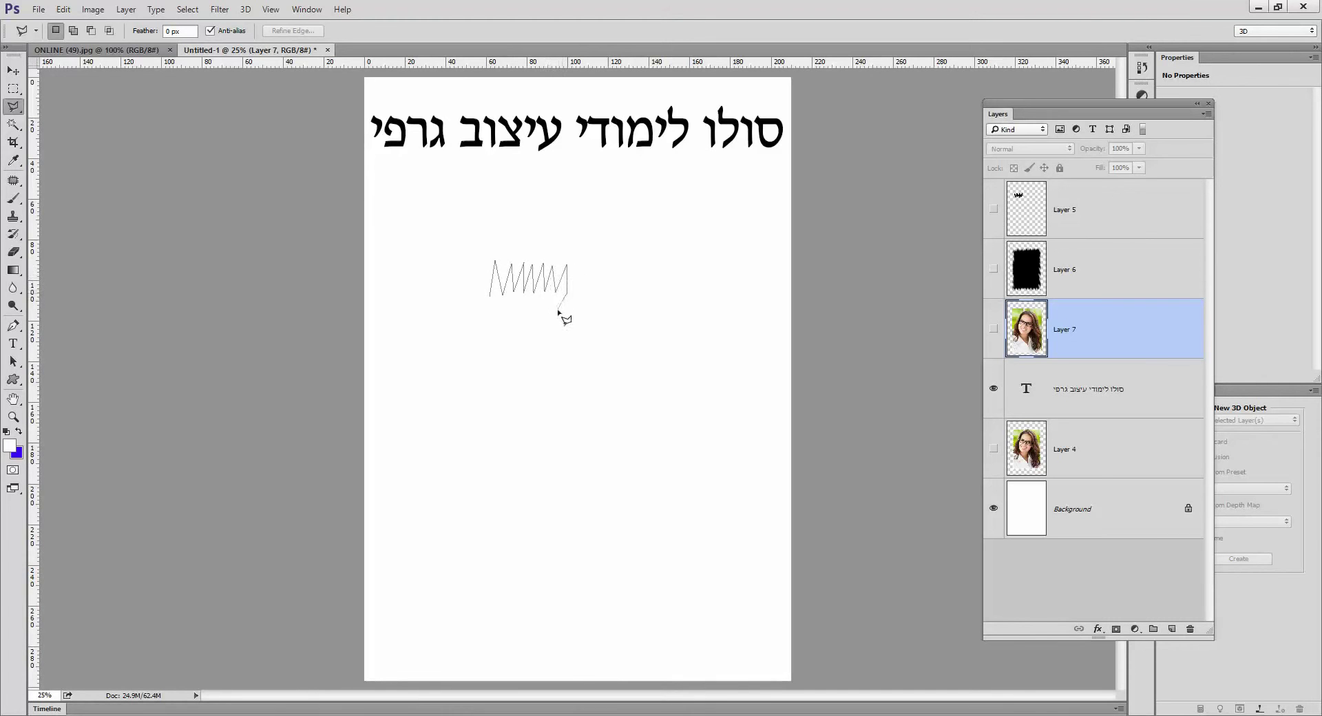
{"action": "left_click", "coordinate": [565, 319]}
{"action": "left_click", "coordinate": [555, 301]}
{"action": "left_click", "coordinate": [550, 322]}
{"action": "left_click", "coordinate": [541, 300]}
{"action": "left_click", "coordinate": [534, 324]}
{"action": "left_click", "coordinate": [525, 303]}
{"action": "left_click", "coordinate": [491, 300]}
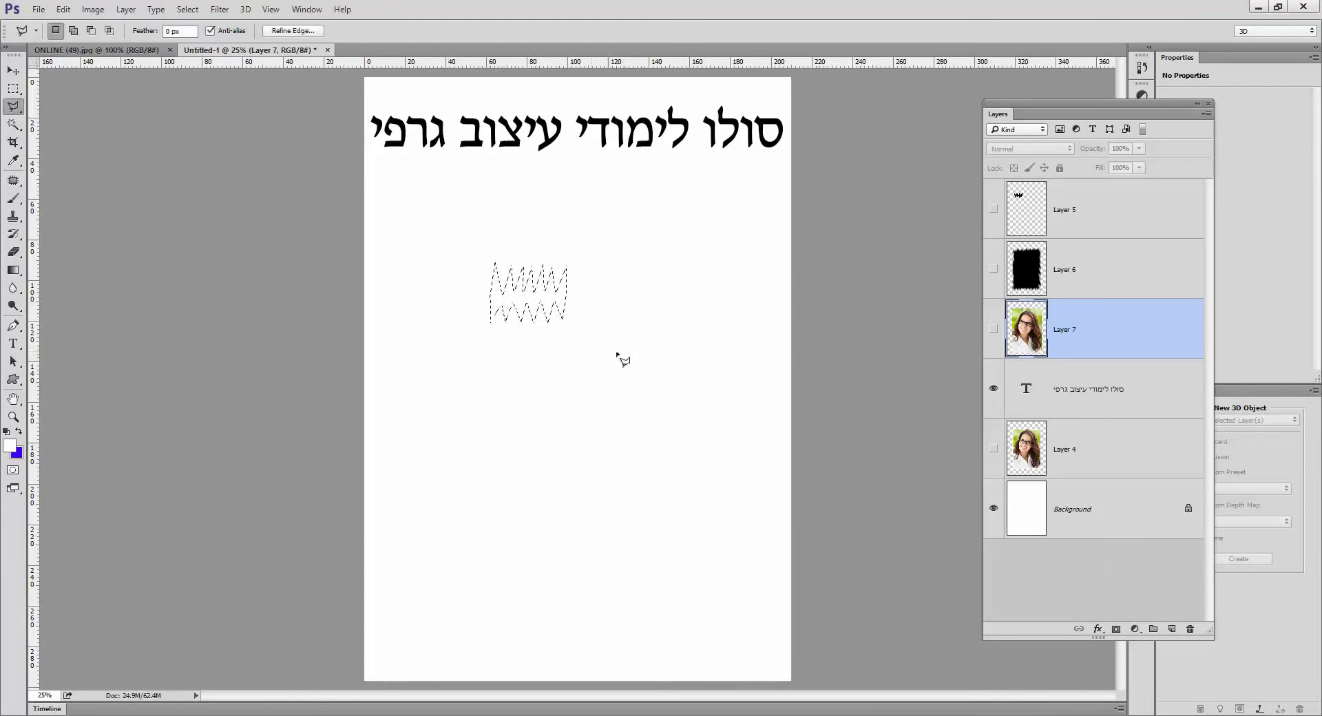
{"action": "left_click", "coordinate": [1171, 629]}
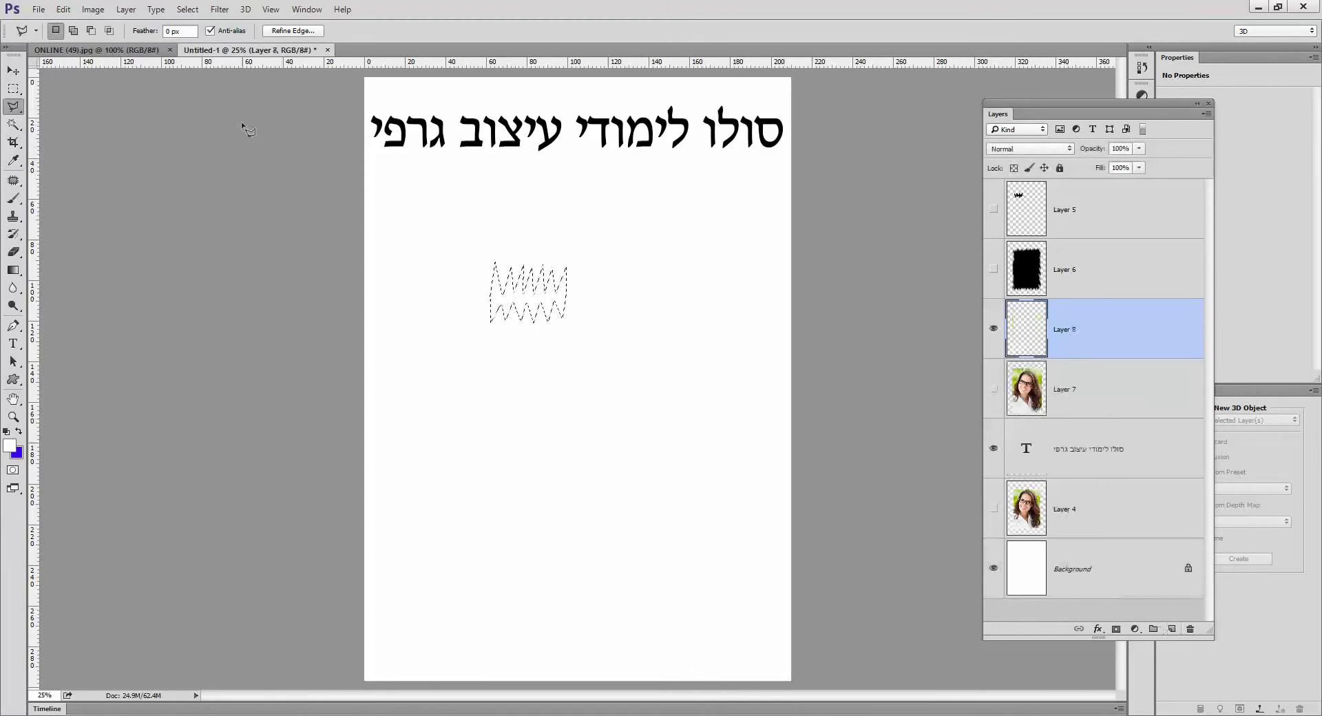
Step: Transform the zigzag selection to about 155% width and squash it into a thin strip
{"action": "left_click", "coordinate": [187, 9]}
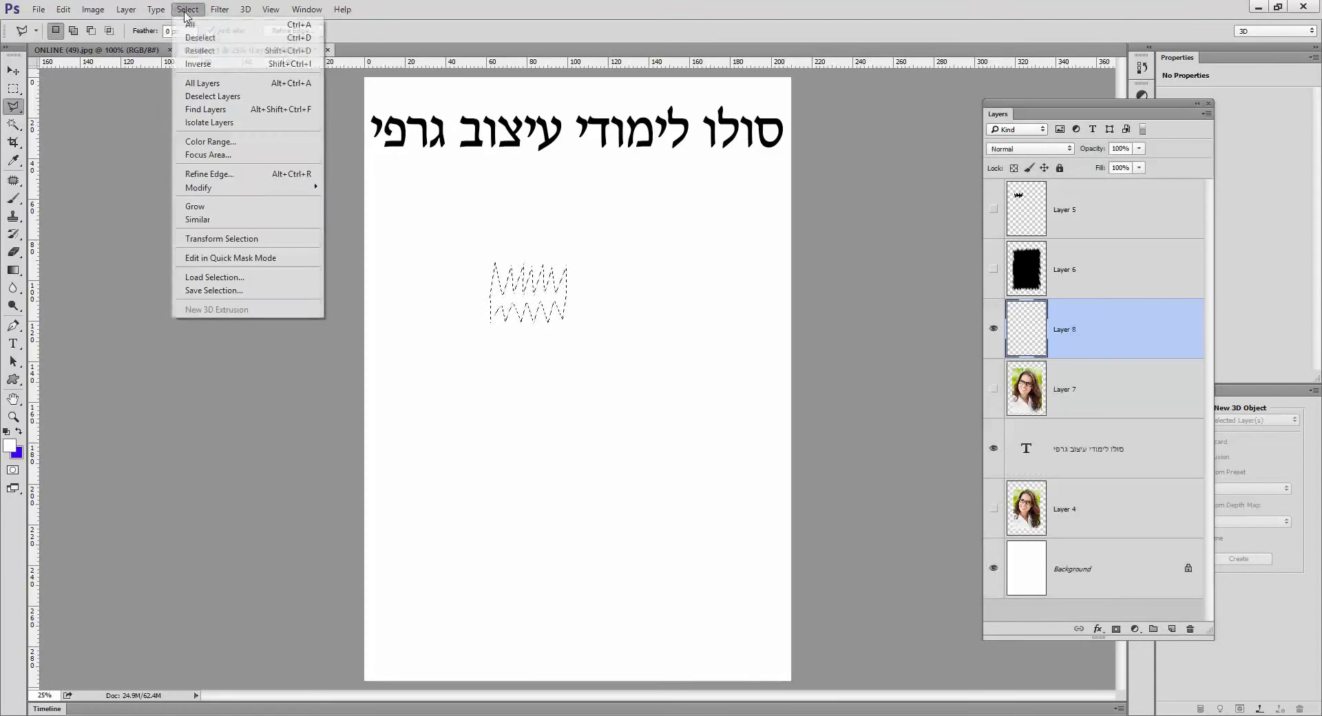
{"action": "left_click", "coordinate": [233, 241]}
{"action": "left_click_drag", "start_coordinate": [490, 294], "coordinate": [457, 294]}
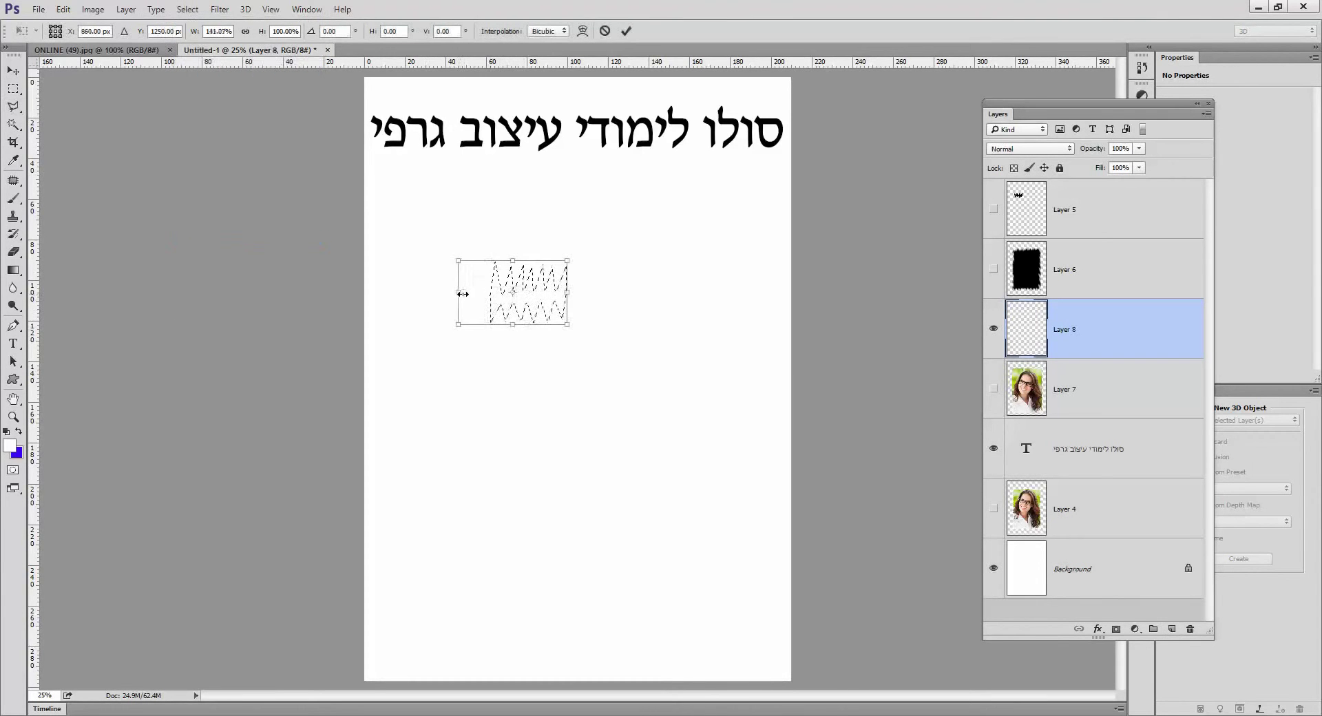
{"action": "left_click_drag", "start_coordinate": [566, 292], "coordinate": [578, 291]}
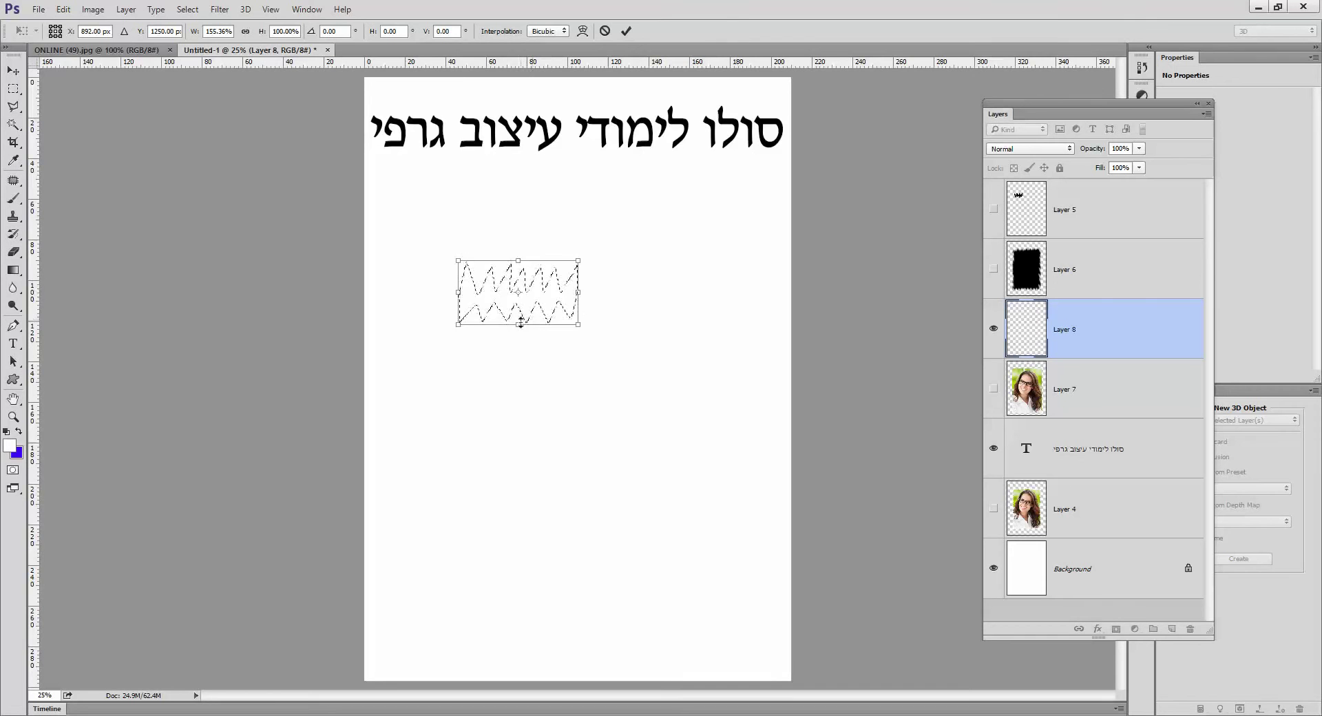
{"action": "left_click_drag", "start_coordinate": [520, 323], "coordinate": [515, 274]}
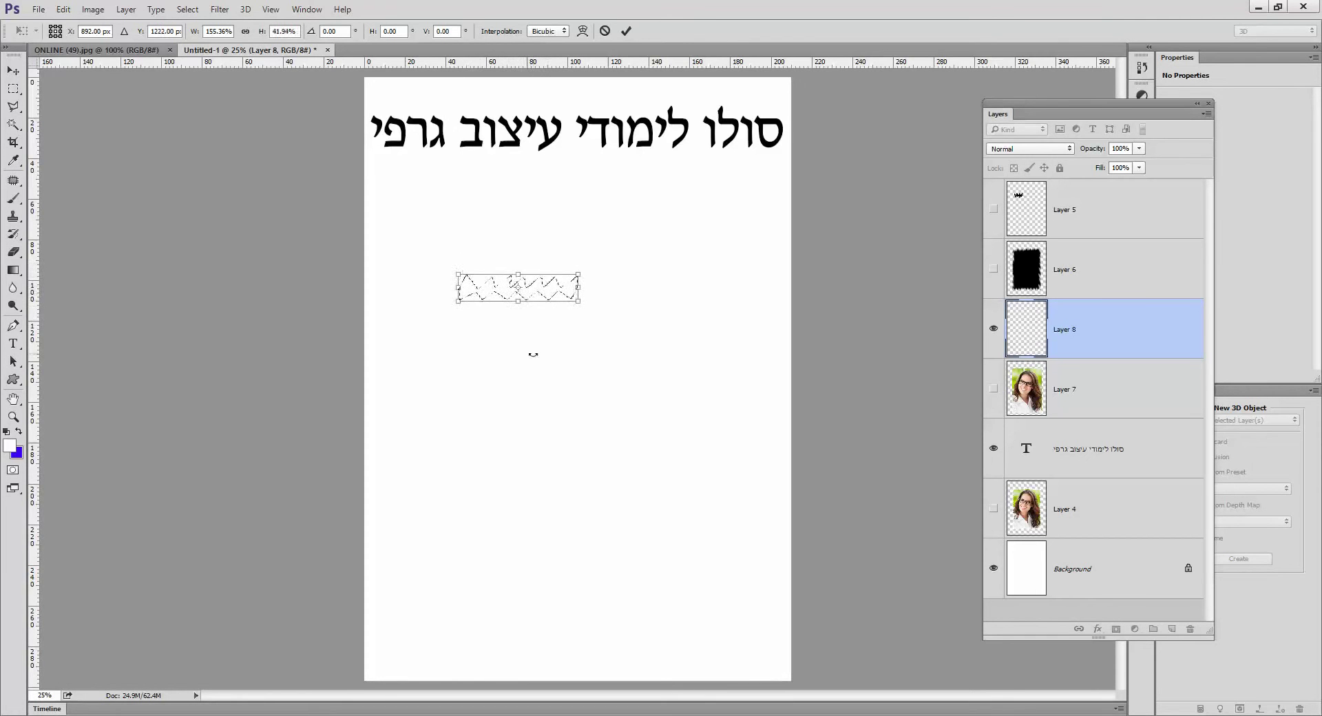
{"action": "key", "text": "Return"}
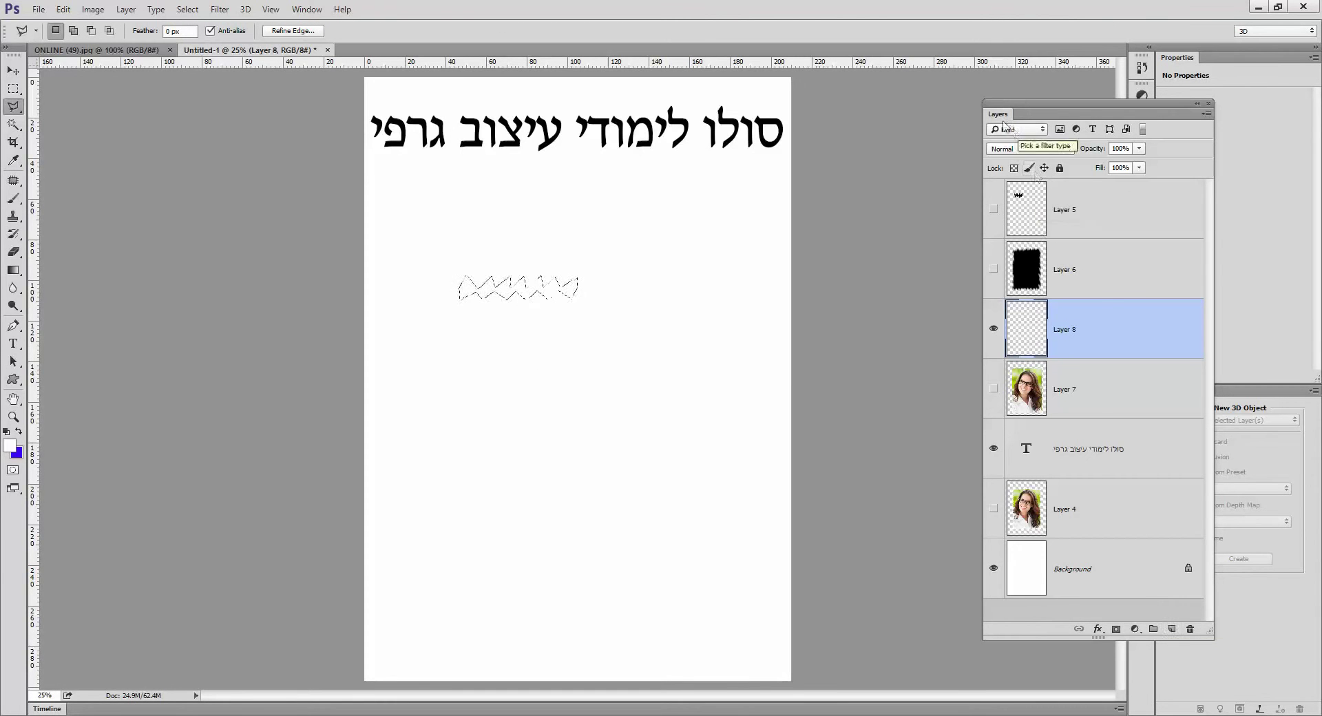
{"action": "left_click", "coordinate": [307, 10]}
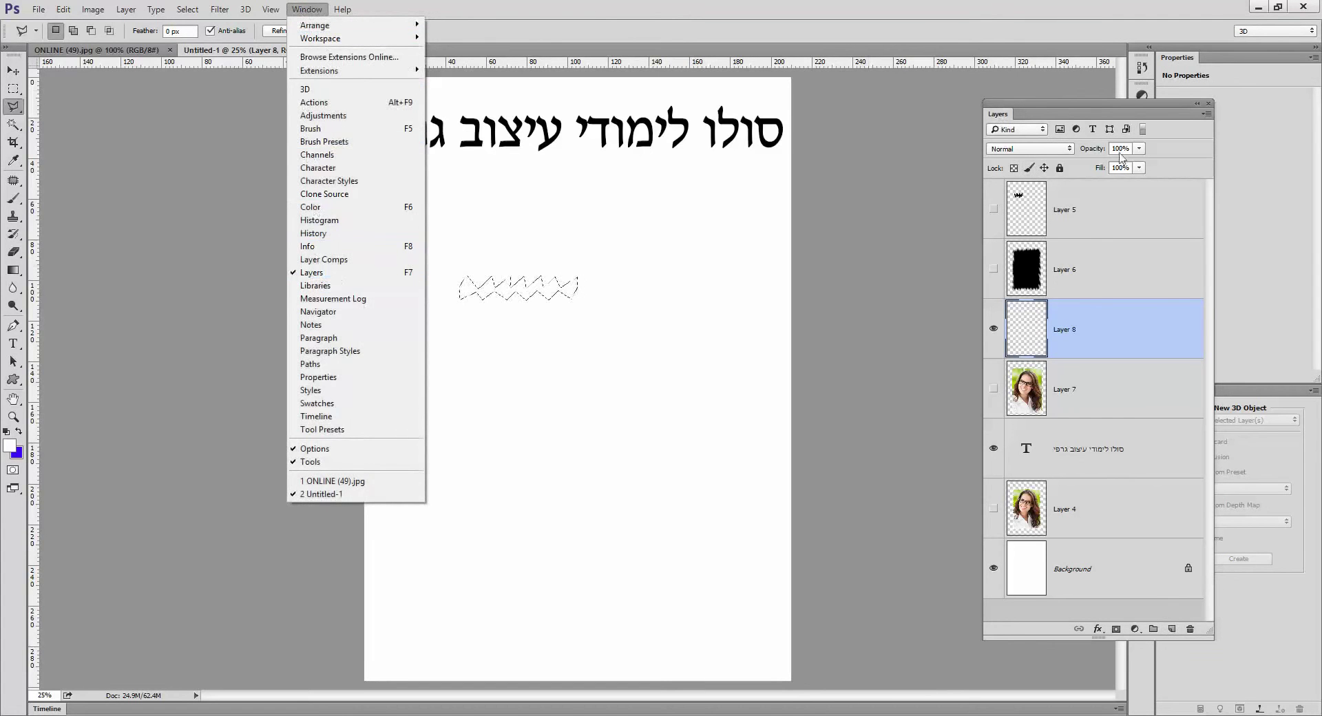
{"action": "left_click", "coordinate": [1126, 118]}
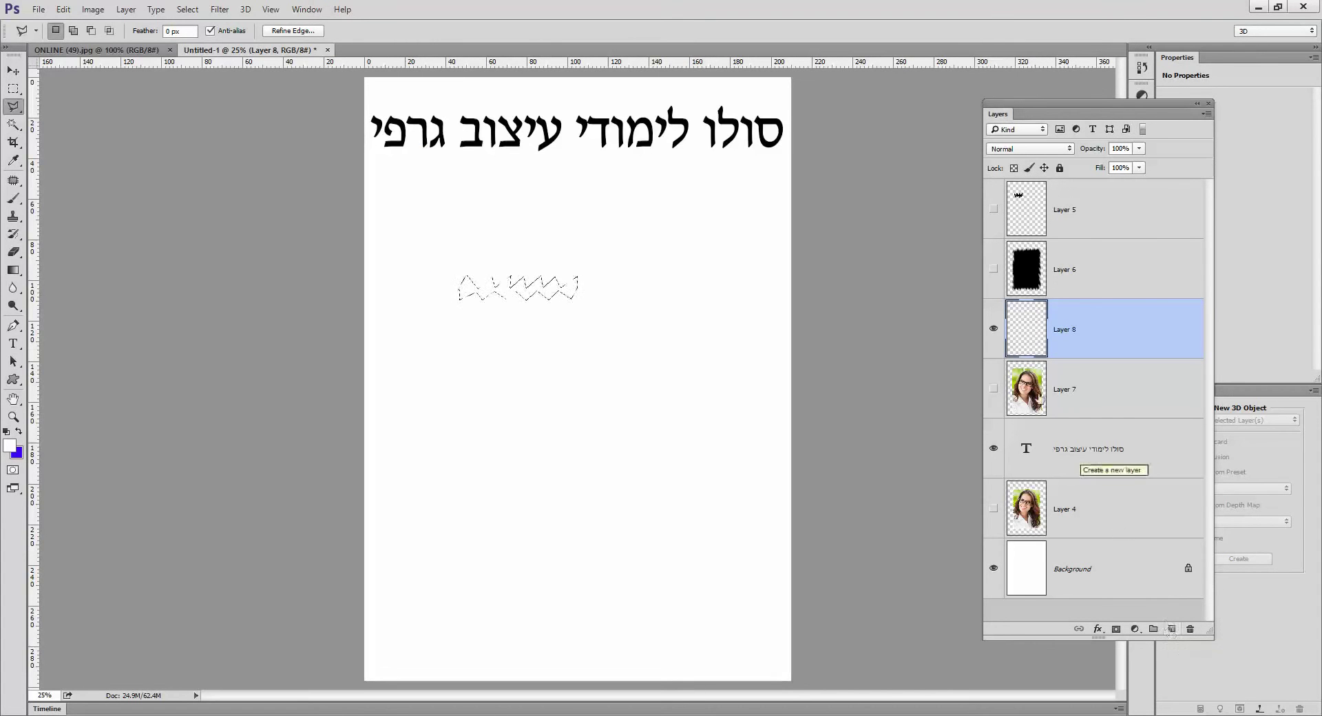
Step: Fill the zigzag selection on Layer 8 with black
{"action": "left_click", "coordinate": [63, 10]}
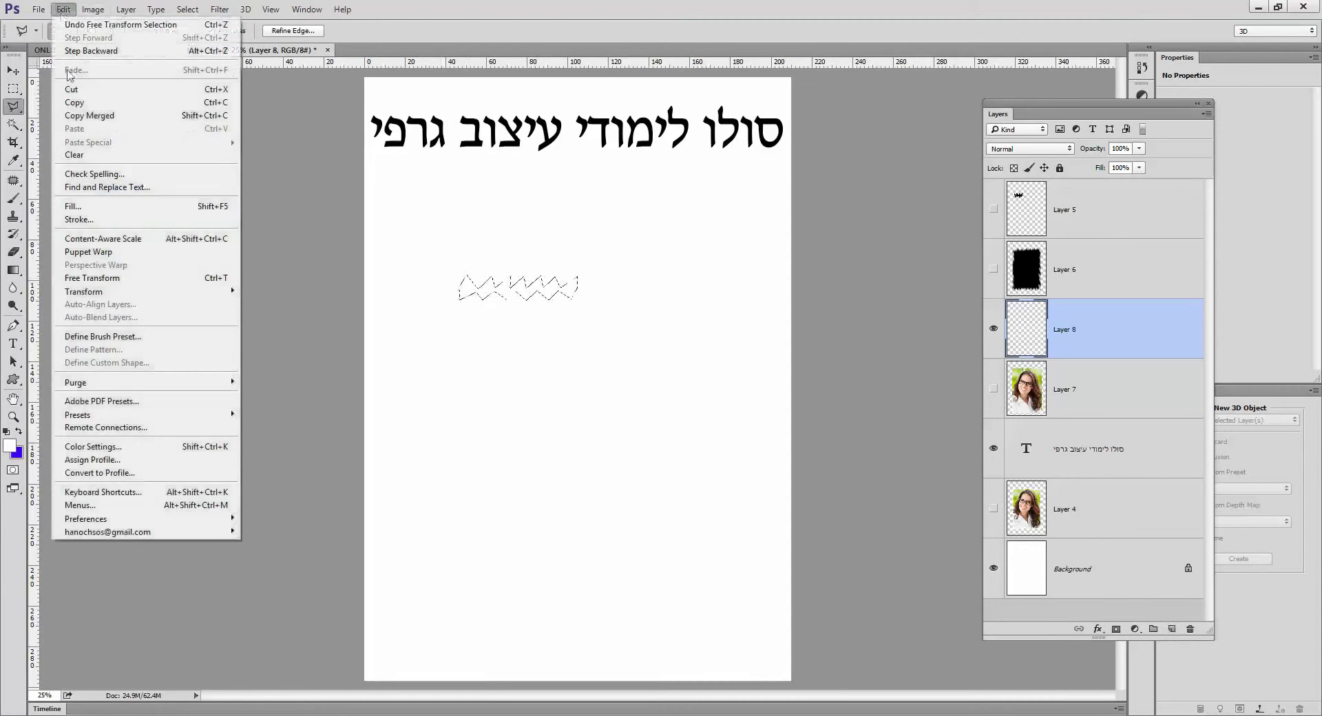
{"action": "left_click", "coordinate": [131, 213]}
{"action": "left_click", "coordinate": [775, 216]}
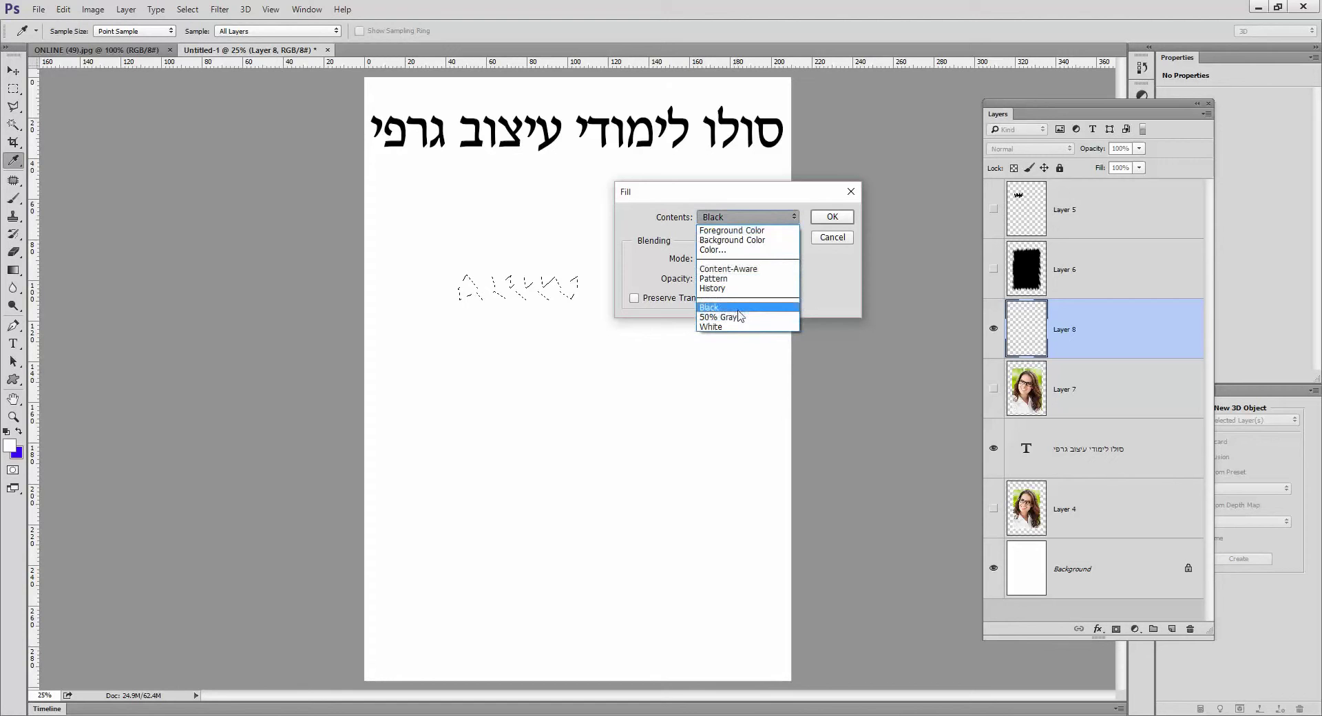
{"action": "left_click", "coordinate": [739, 309]}
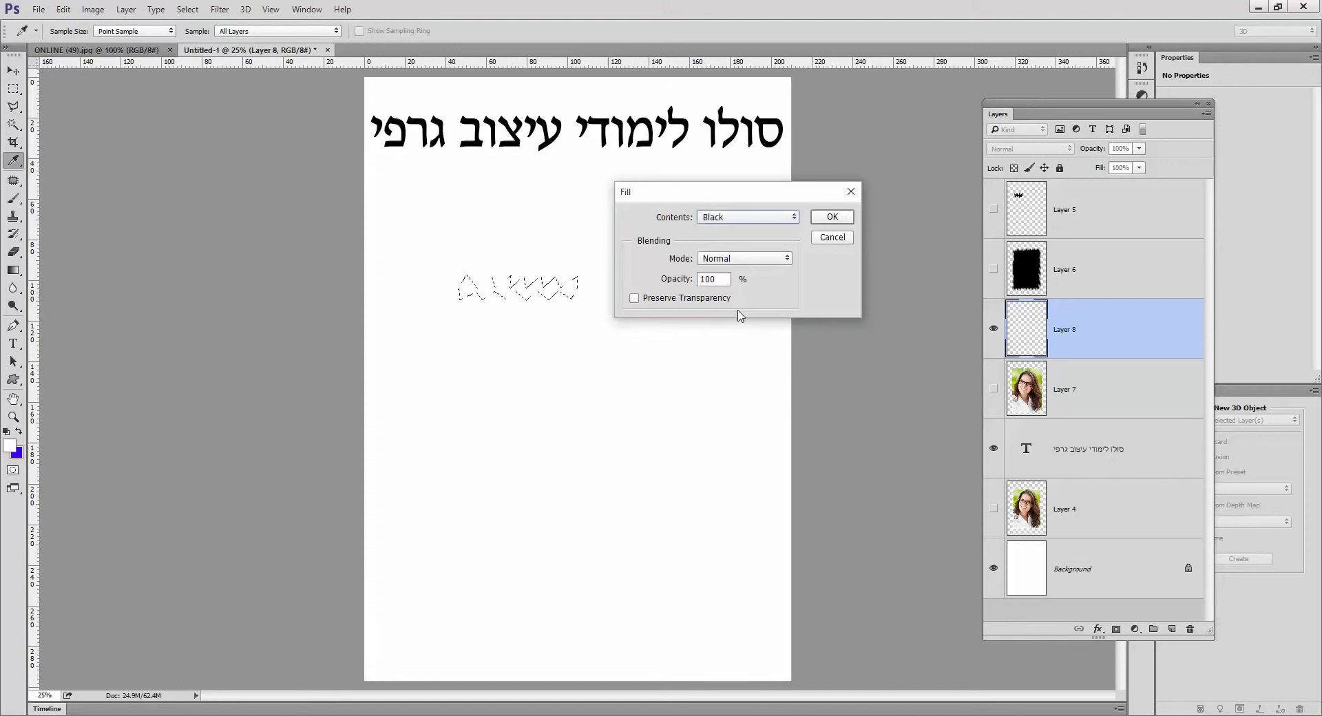
{"action": "left_click", "coordinate": [824, 218]}
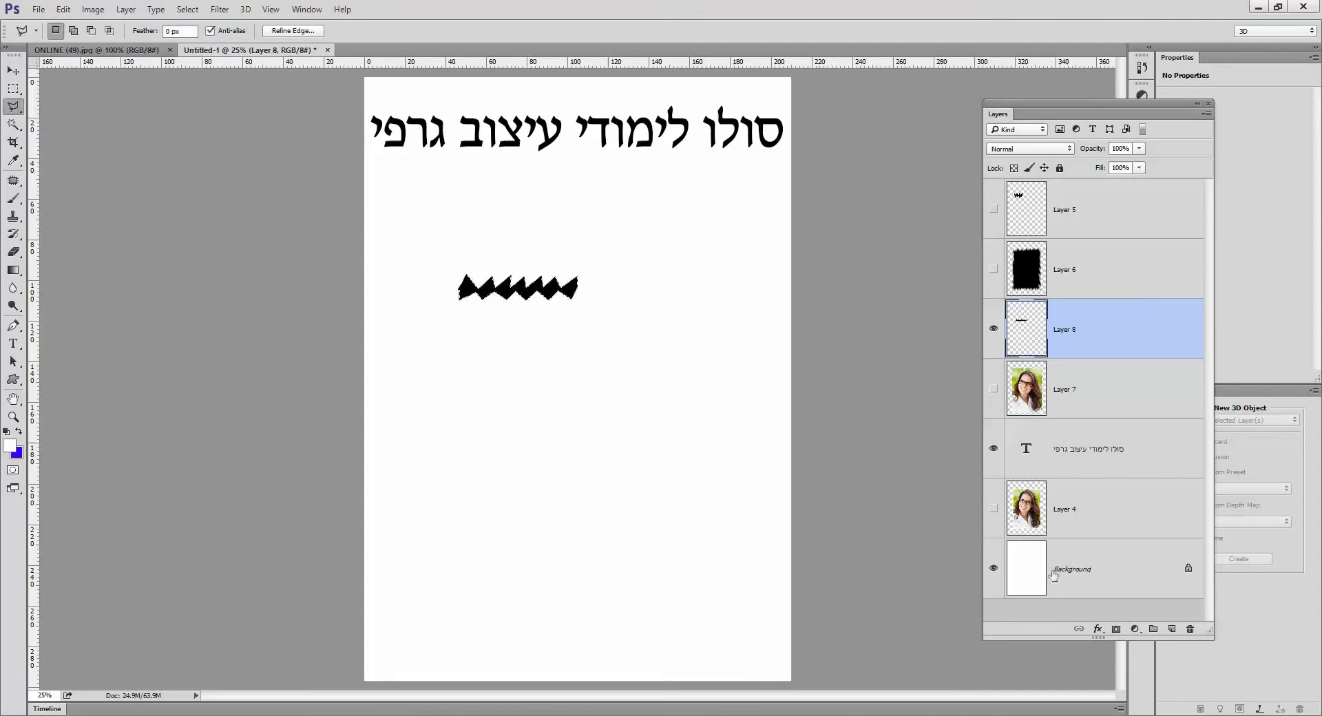
Step: Hide the Background and define the black strip as brush preset 'Sampled Brush 3'
{"action": "left_click", "coordinate": [992, 568]}
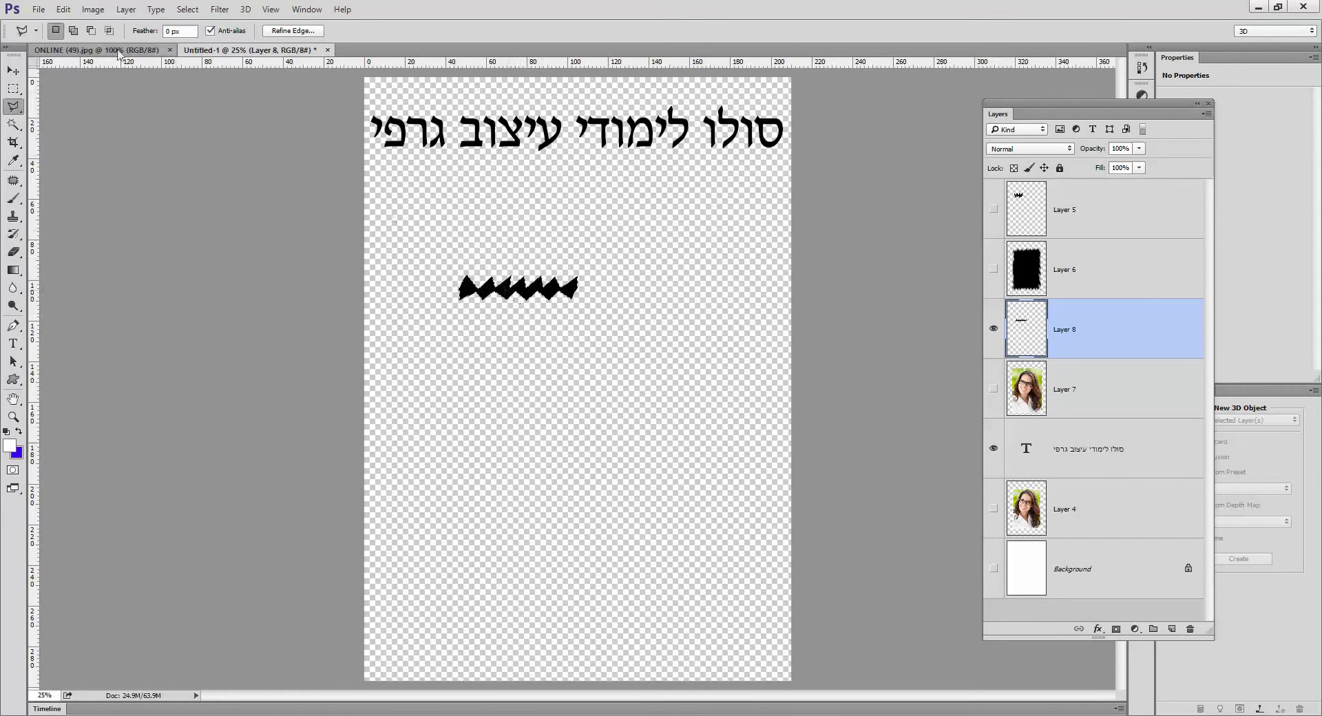
{"action": "left_click", "coordinate": [62, 9]}
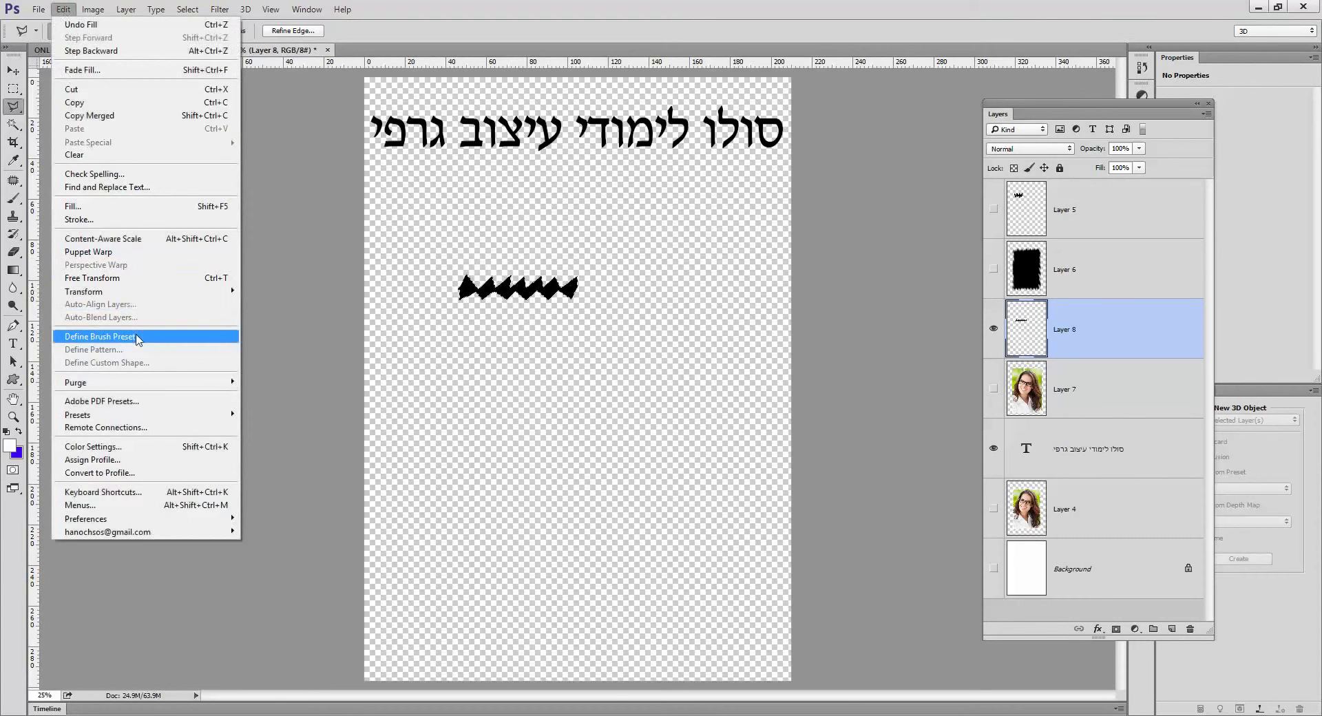
{"action": "left_click", "coordinate": [139, 337]}
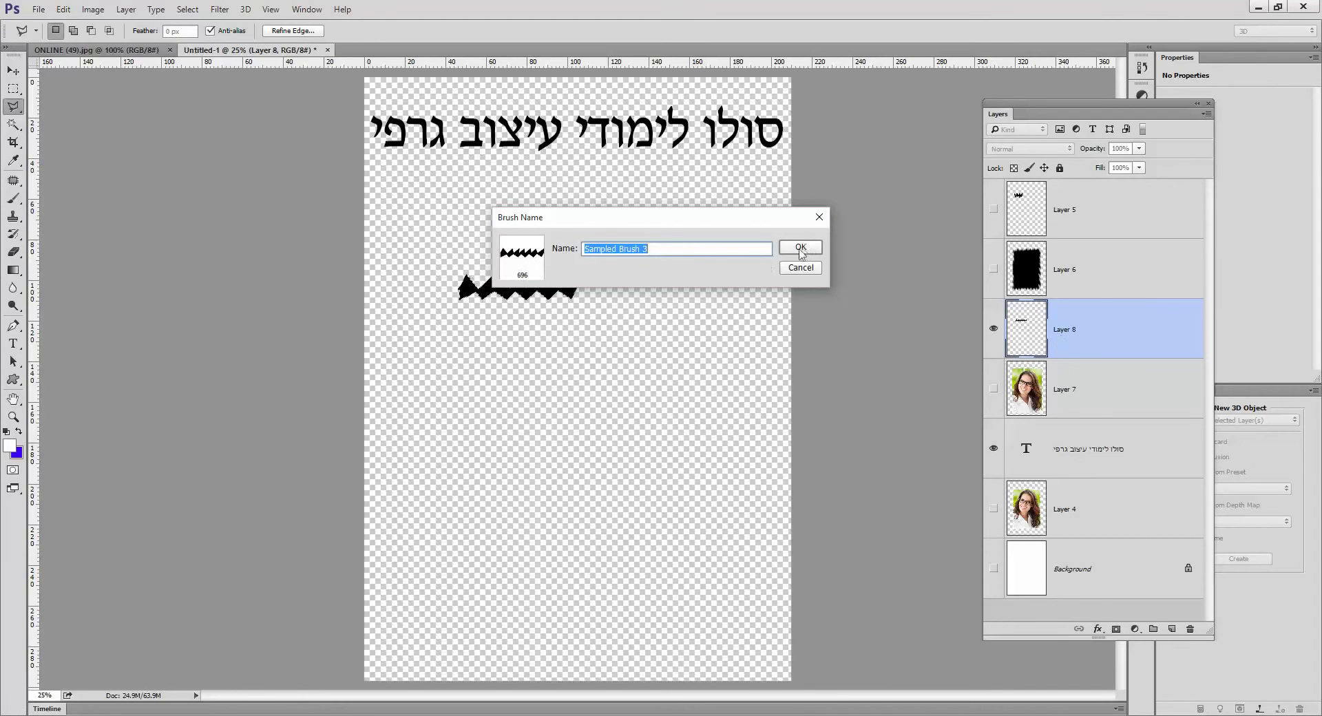
{"action": "left_click", "coordinate": [799, 249]}
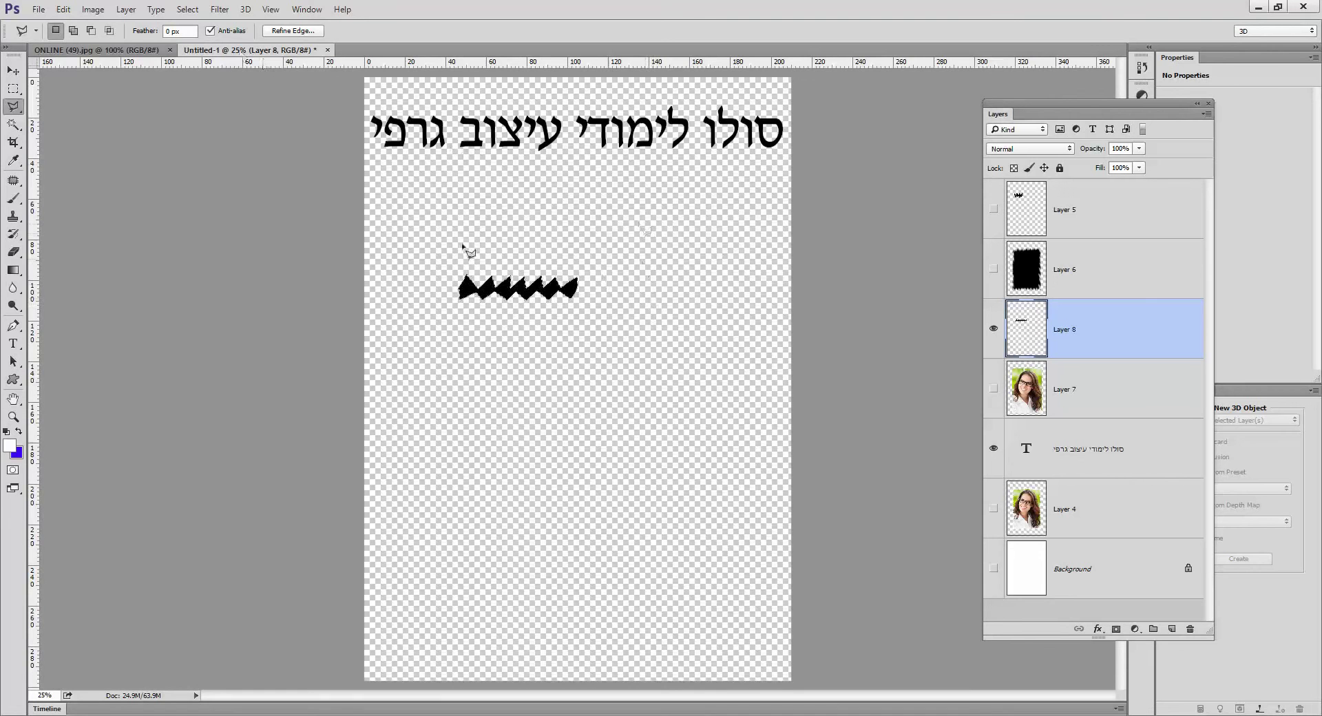
Step: Deselect, make Layer 7's portrait visible, and drag Layers 8, 6 and 5 to the trash
{"action": "left_click", "coordinate": [187, 9]}
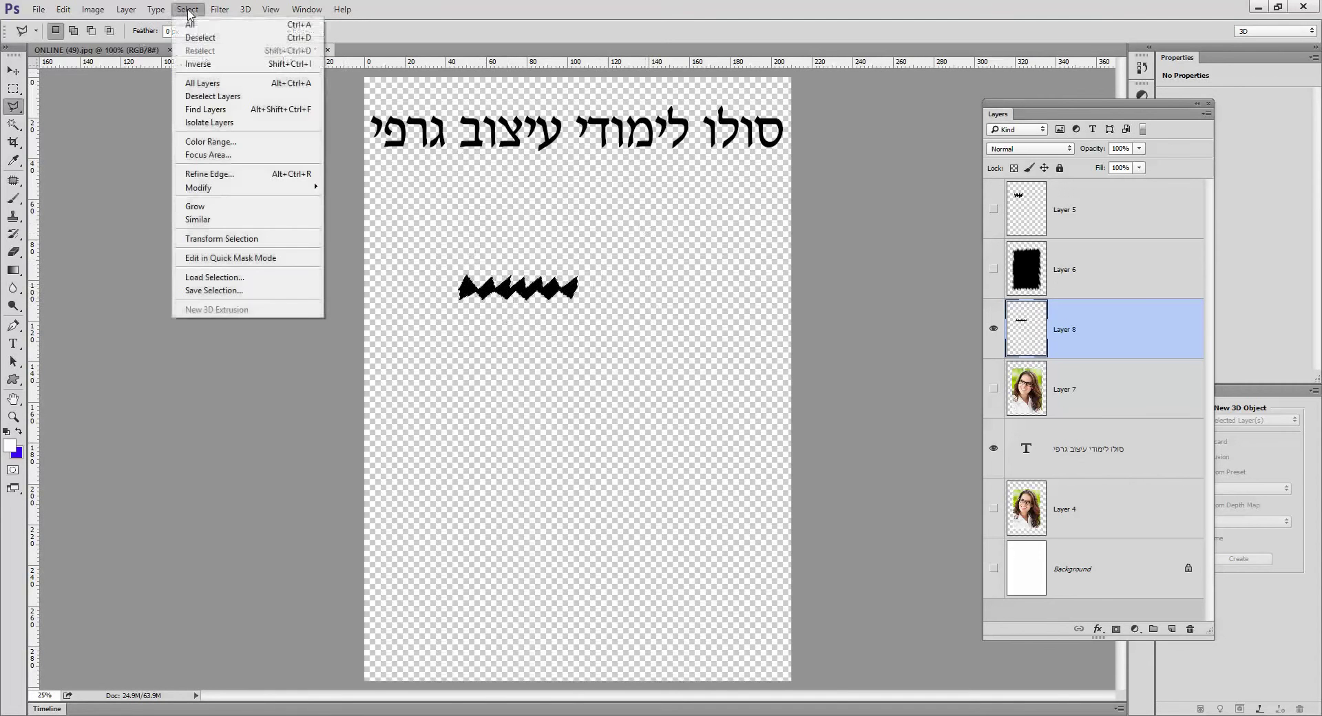
{"action": "left_click", "coordinate": [200, 38]}
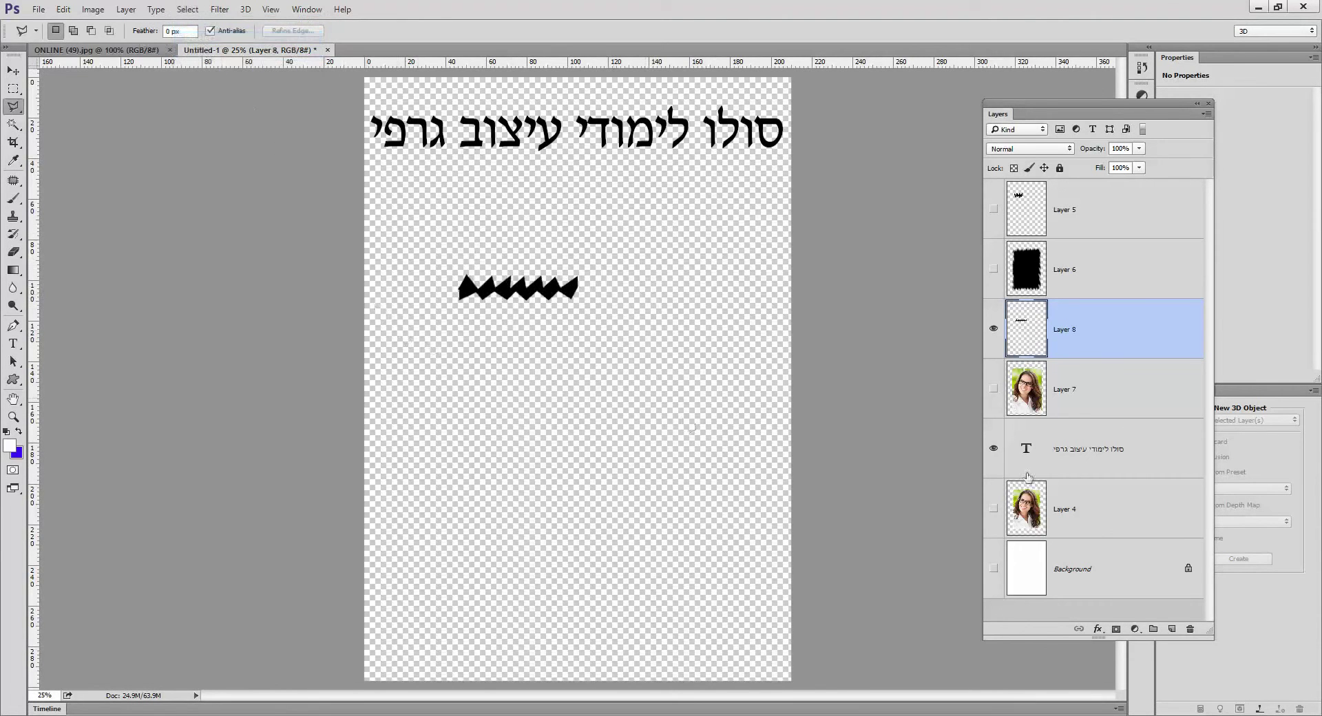
{"action": "left_click", "coordinate": [992, 389]}
{"action": "left_click_drag", "start_coordinate": [1065, 323], "coordinate": [1189, 628]}
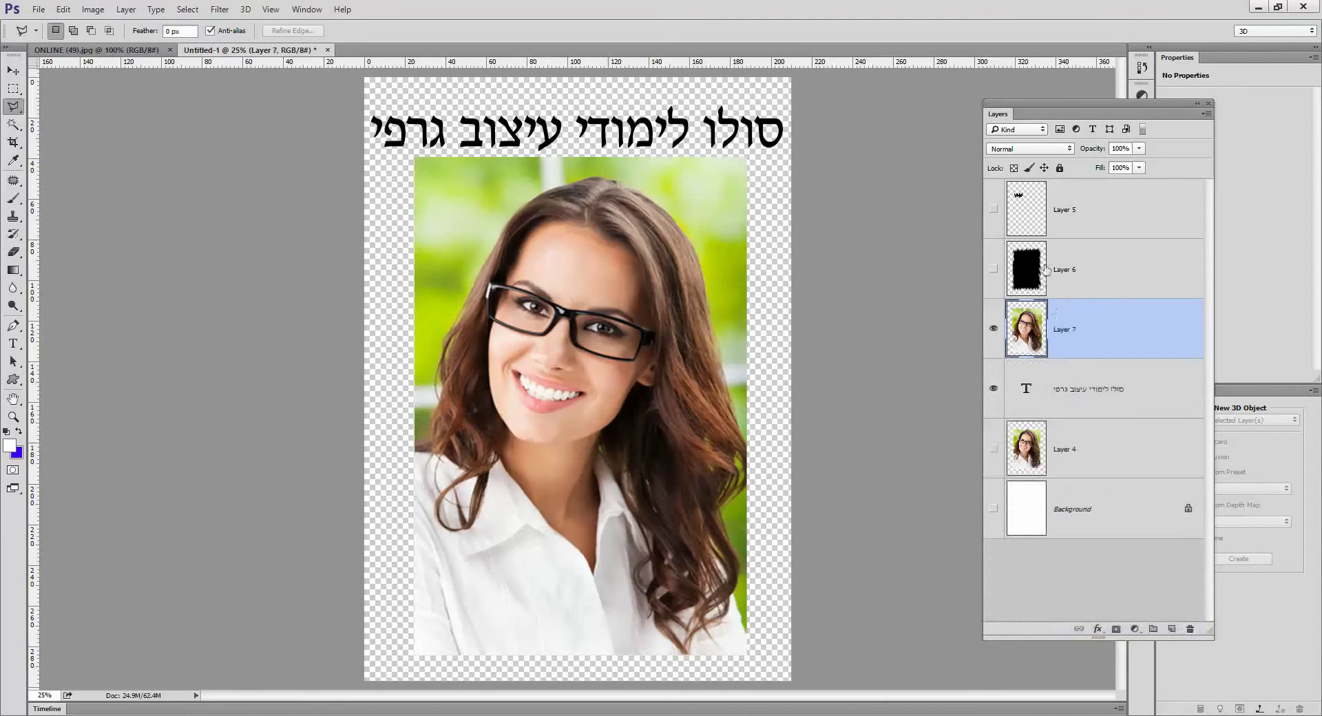
{"action": "left_click_drag", "start_coordinate": [1033, 268], "coordinate": [1189, 629]}
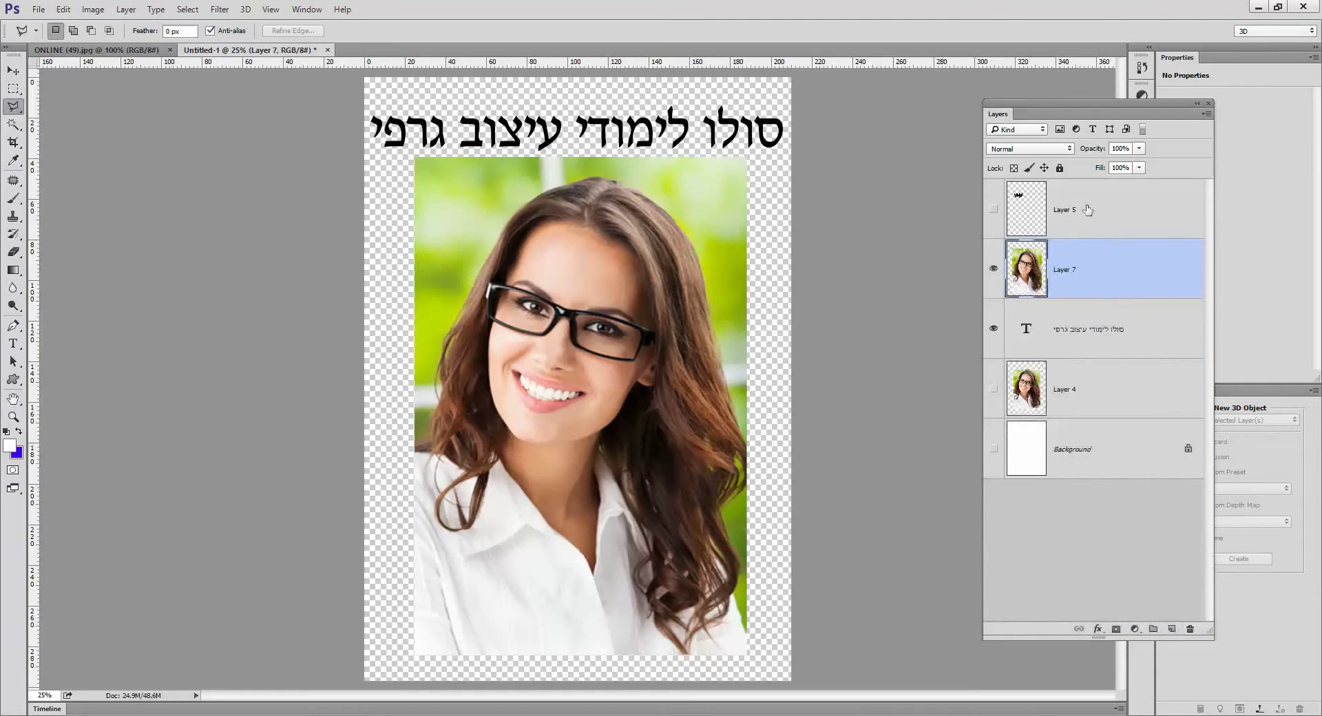
{"action": "left_click_drag", "start_coordinate": [1087, 210], "coordinate": [1188, 629]}
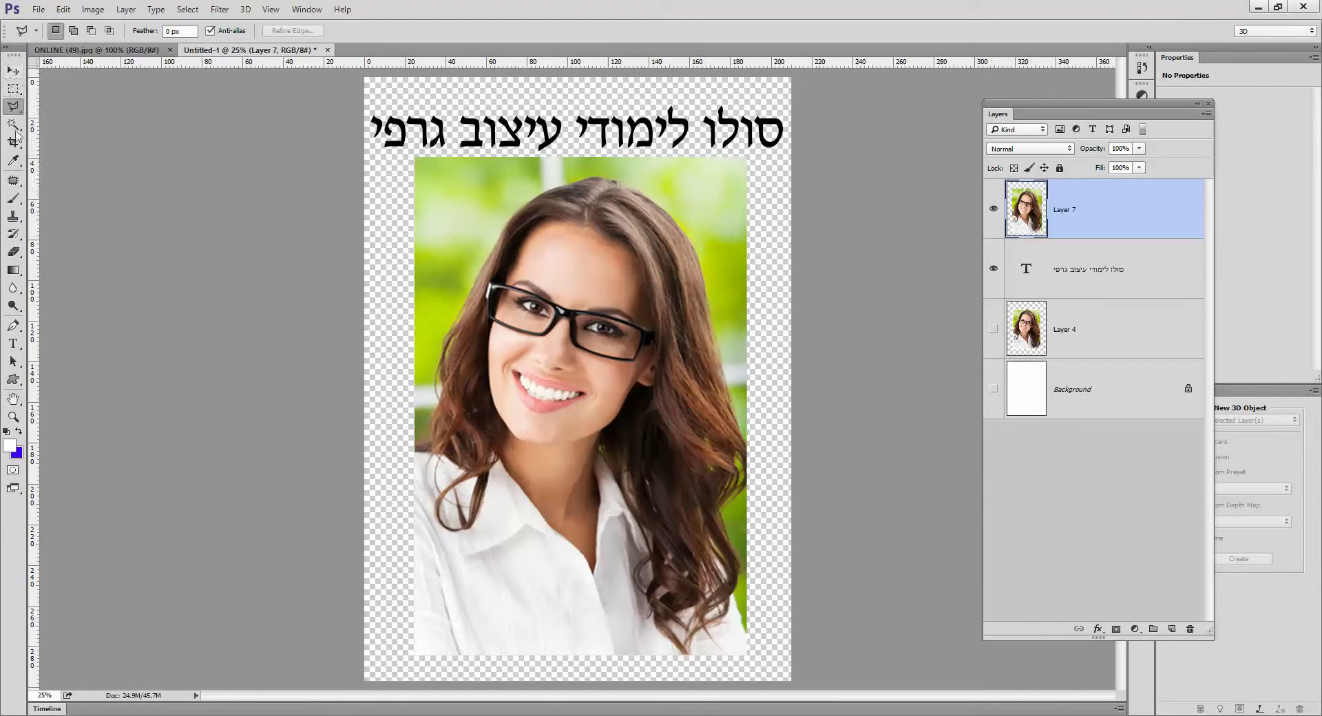
Step: Choose the plain Eraser Tool and pick the zigzag brush tip
{"action": "left_click", "coordinate": [13, 251]}
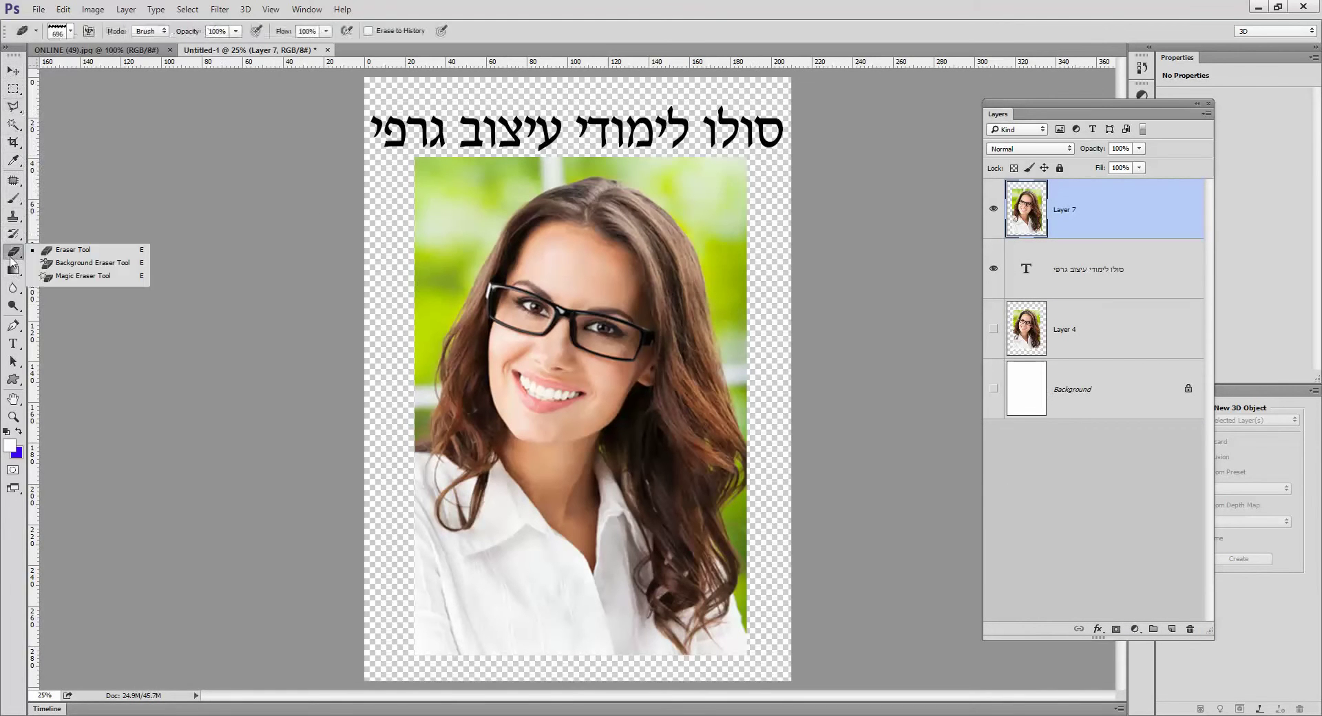
{"action": "left_click", "coordinate": [75, 251]}
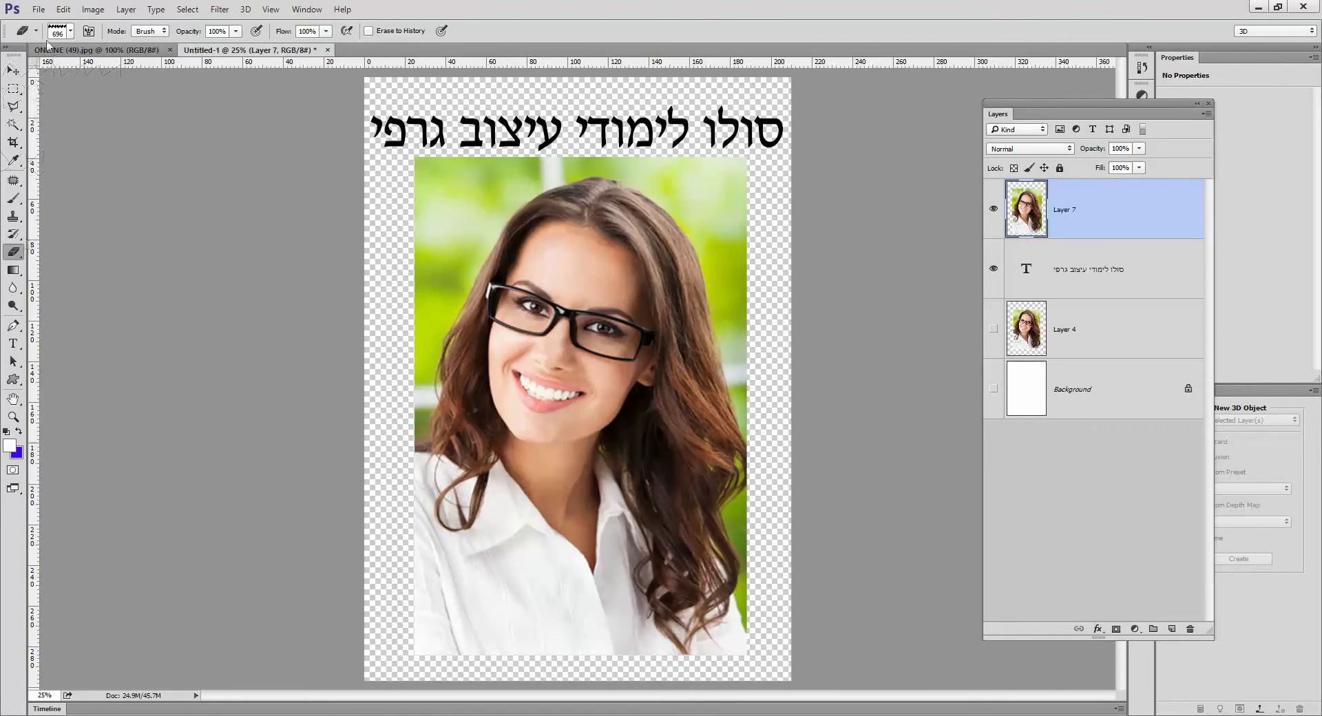
{"action": "left_click", "coordinate": [70, 31]}
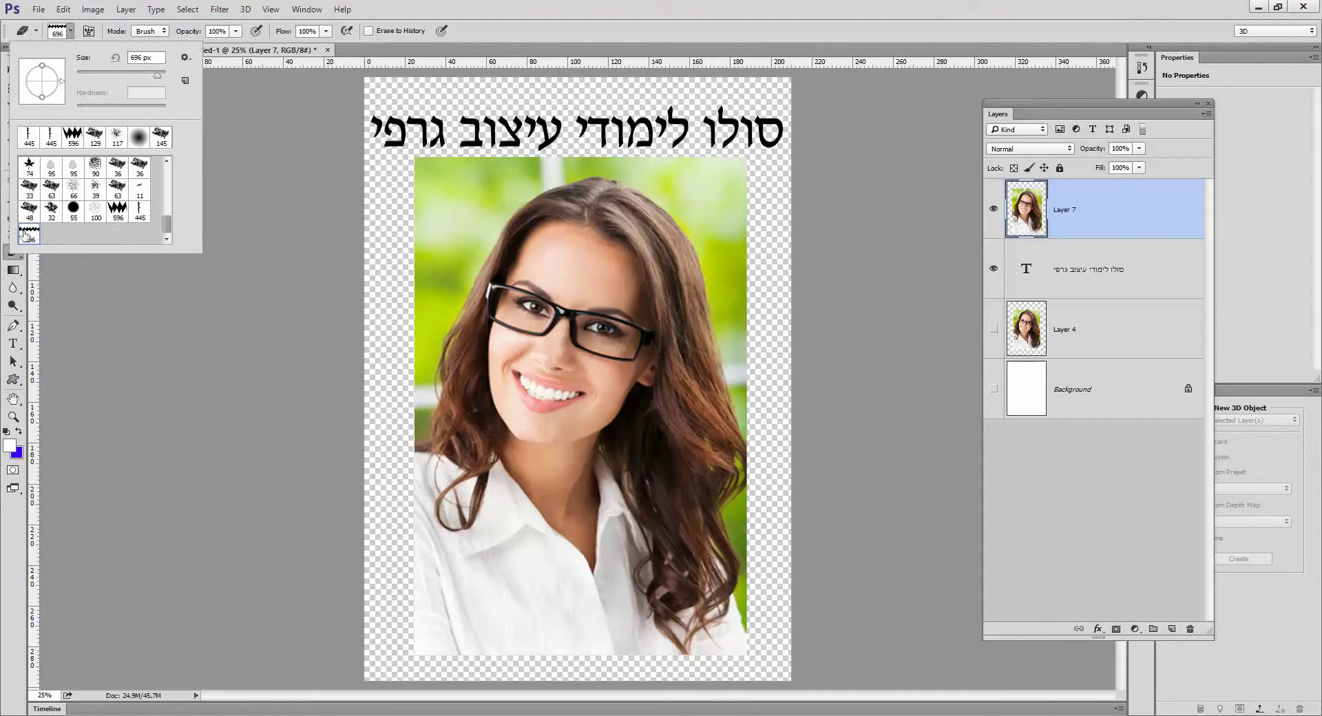
{"action": "mouse_move", "coordinate": [168, 233]}
{"action": "left_mouse_down"}
{"action": "mouse_move", "coordinate": [166, 172]}
{"action": "mouse_move", "coordinate": [172, 232]}
{"action": "left_mouse_up"}
{"action": "left_click", "coordinate": [16, 258]}
{"action": "right_click", "coordinate": [16, 254]}
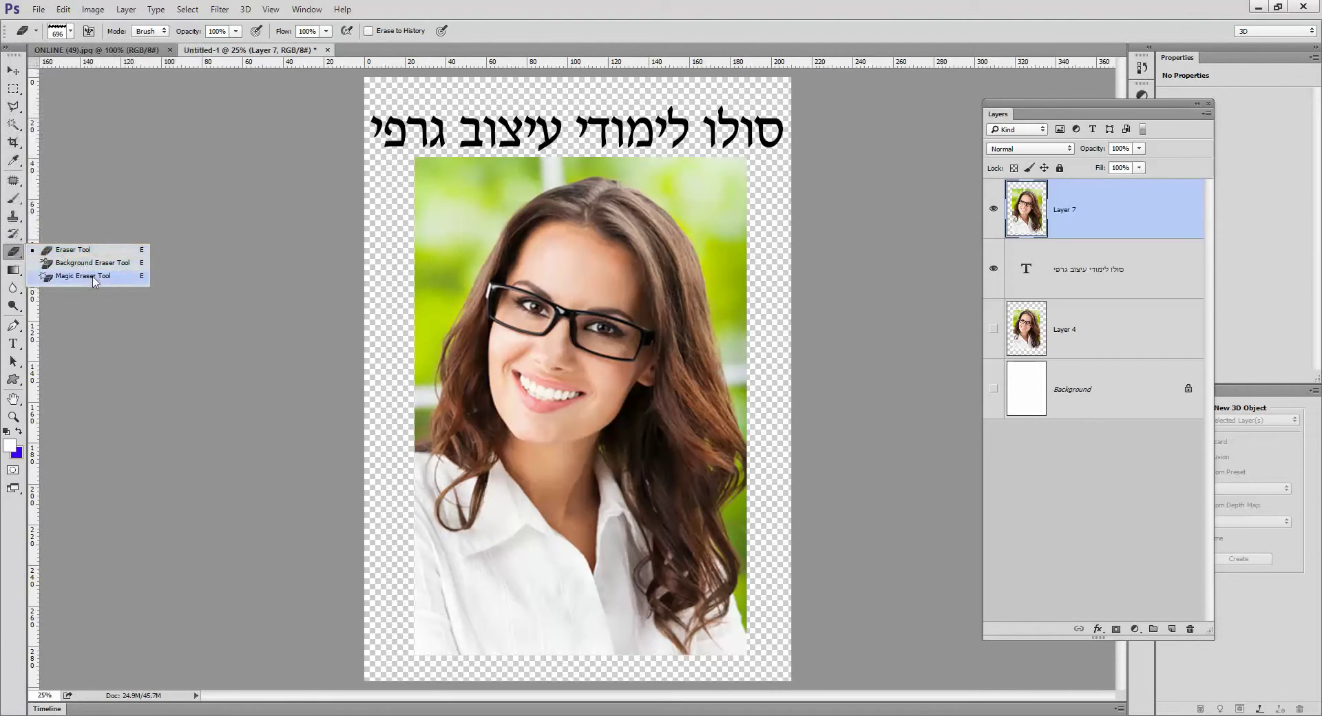
{"action": "left_click", "coordinate": [91, 252]}
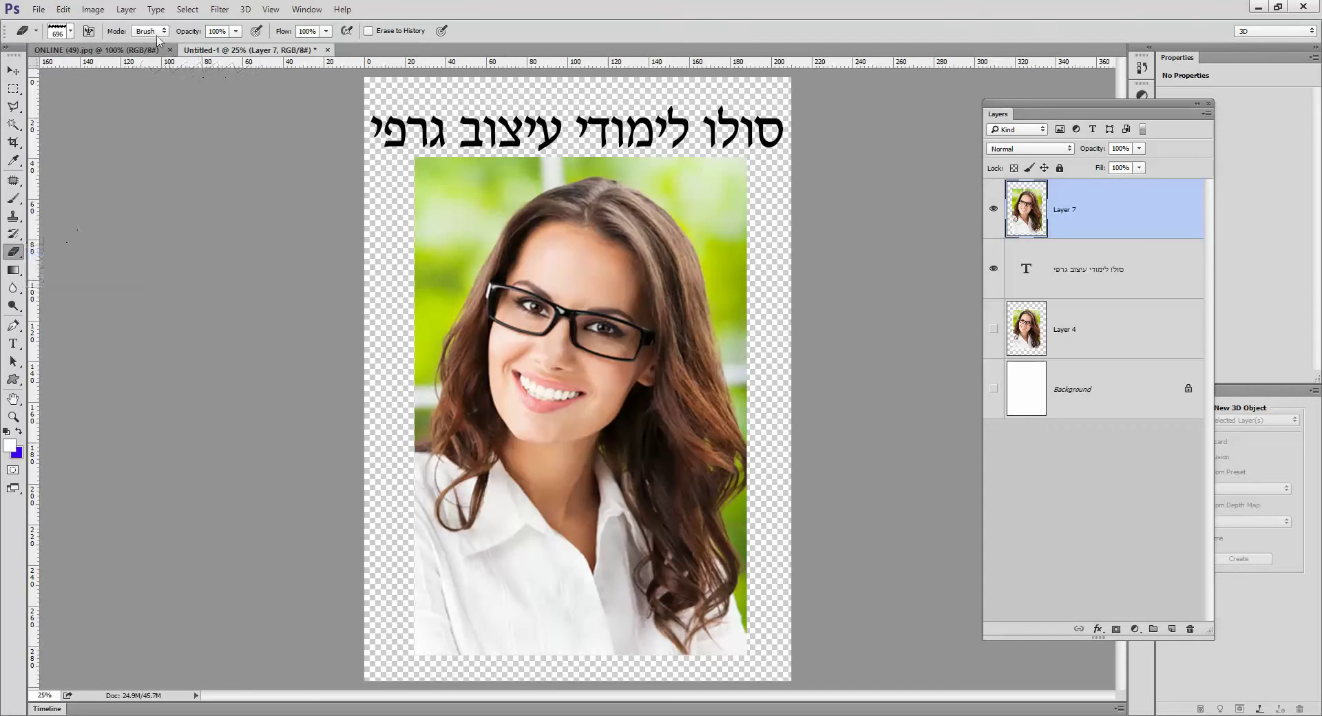
{"action": "left_click", "coordinate": [188, 8]}
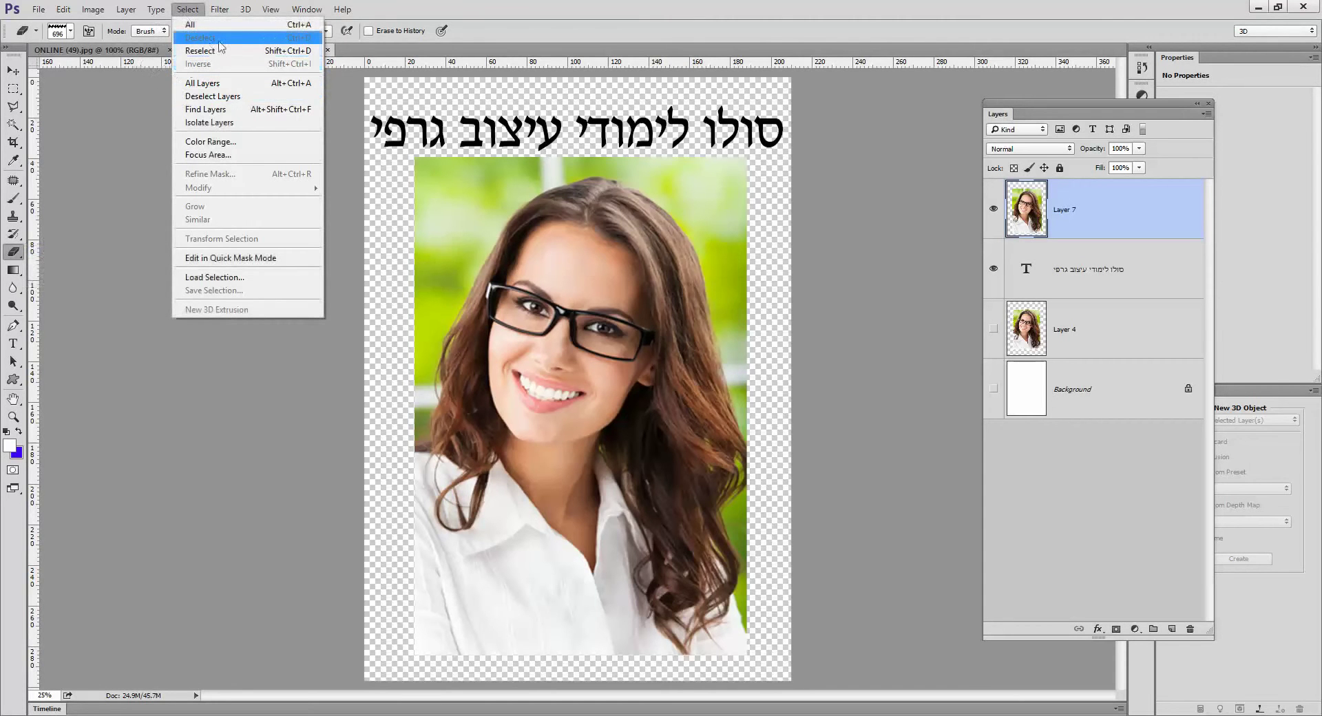
{"action": "left_click", "coordinate": [15, 258]}
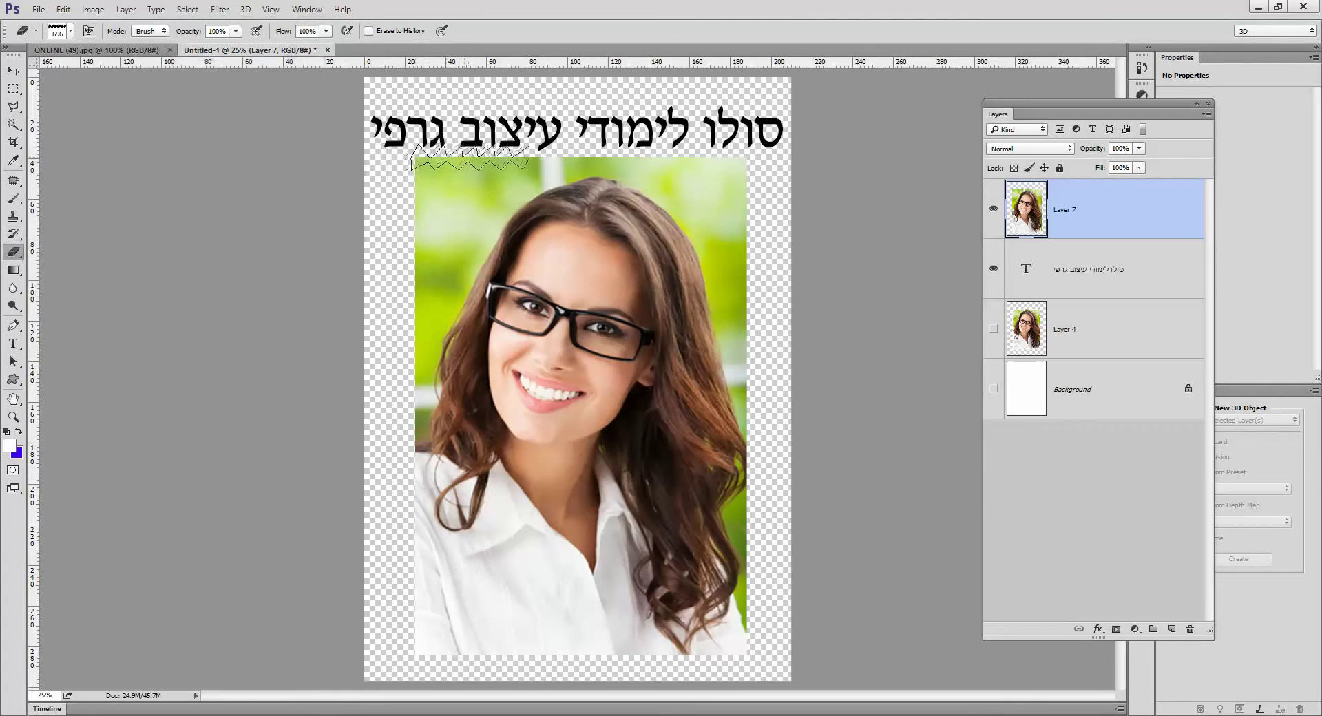
{"action": "left_click", "coordinate": [70, 31]}
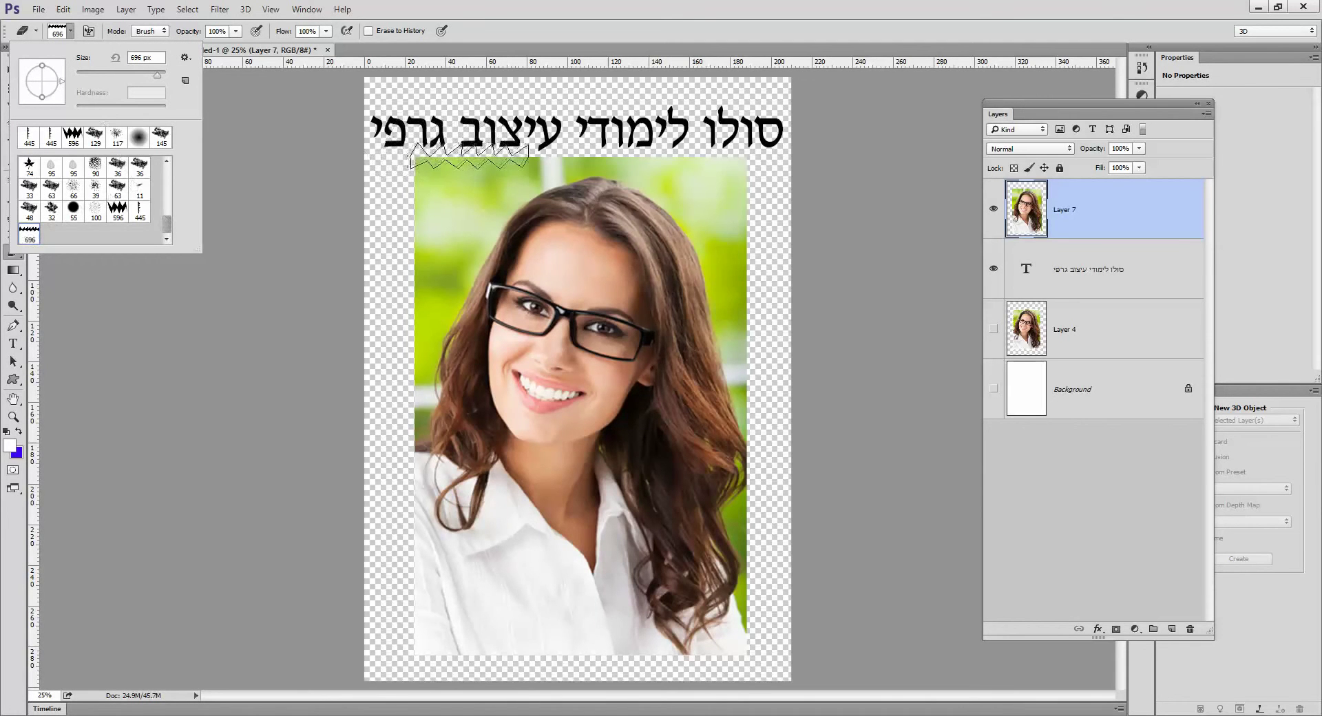
Step: Tear the photo's top edge and upper right edge, and show the white Background
{"action": "left_click", "coordinate": [469, 157]}
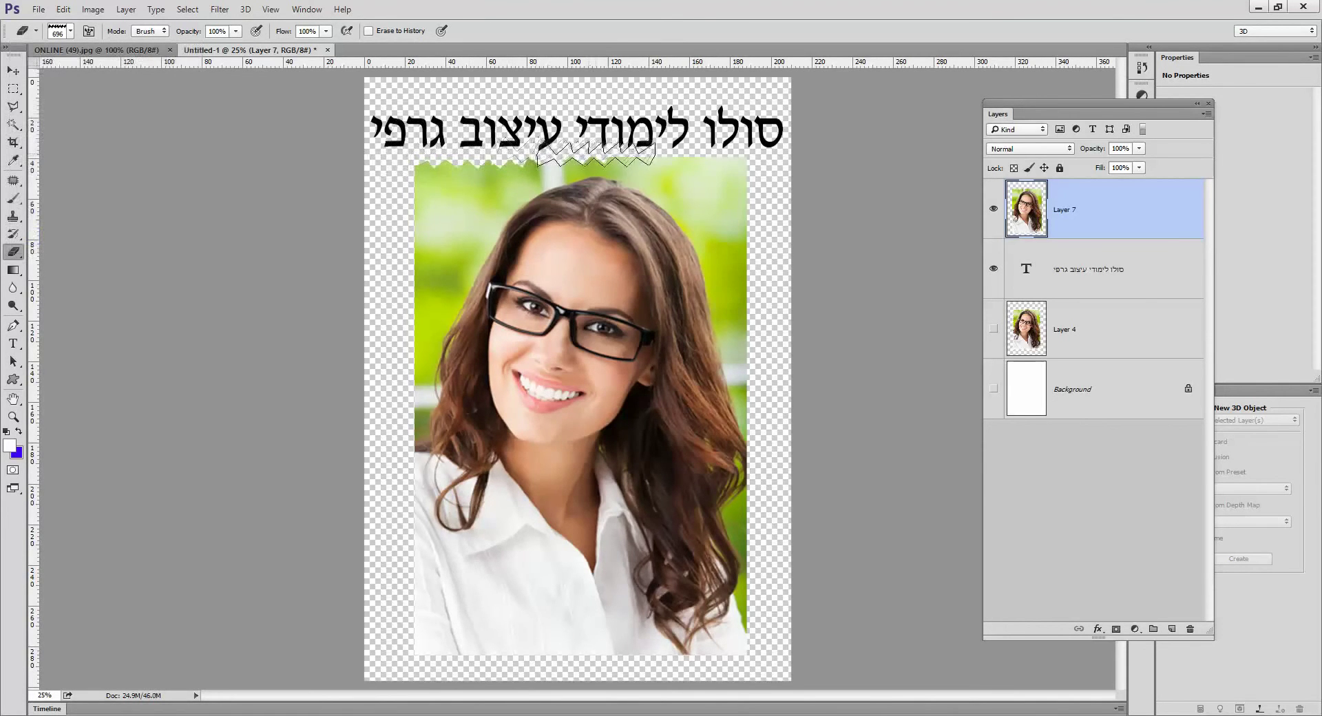
{"action": "left_click_drag", "start_coordinate": [595, 154], "coordinate": [691, 155]}
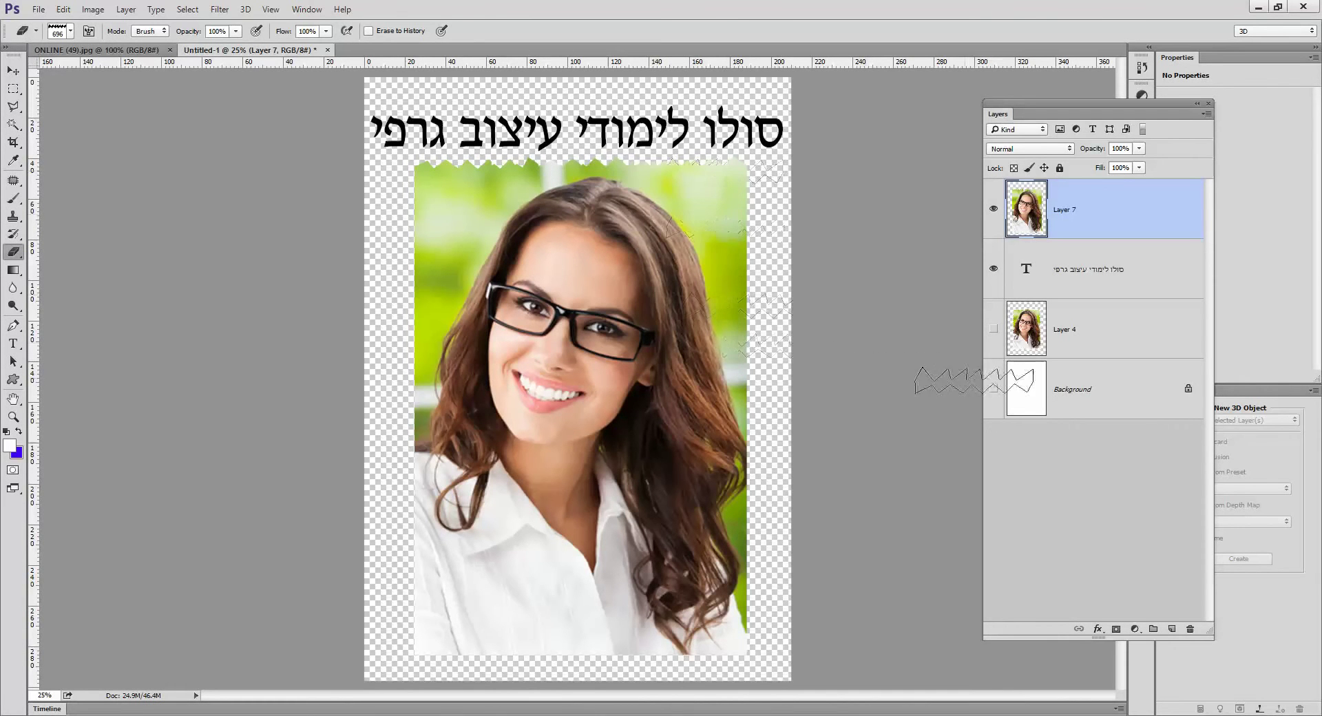
{"action": "left_click", "coordinate": [993, 388]}
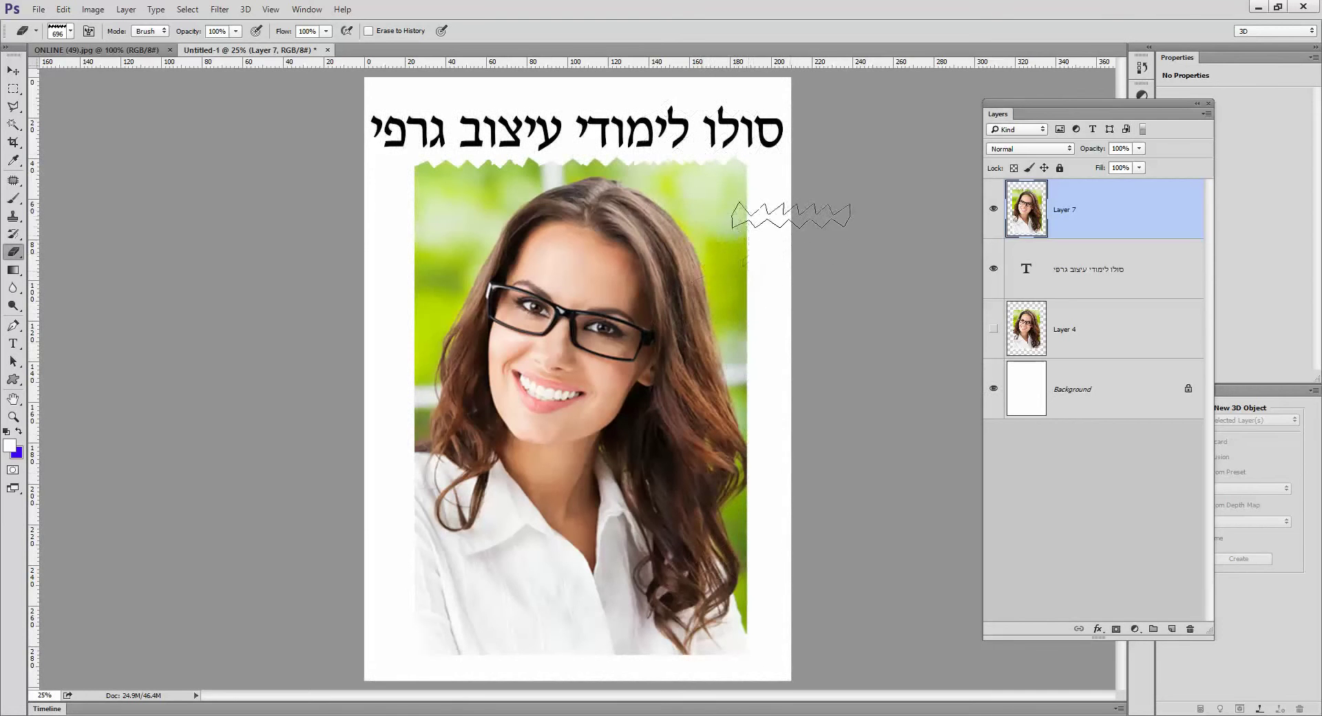
{"action": "left_click_drag", "start_coordinate": [802, 176], "coordinate": [803, 242]}
Step: Rotate the zigzag tip vertical and tear the lower right and left photo edges
{"action": "left_click", "coordinate": [71, 31]}
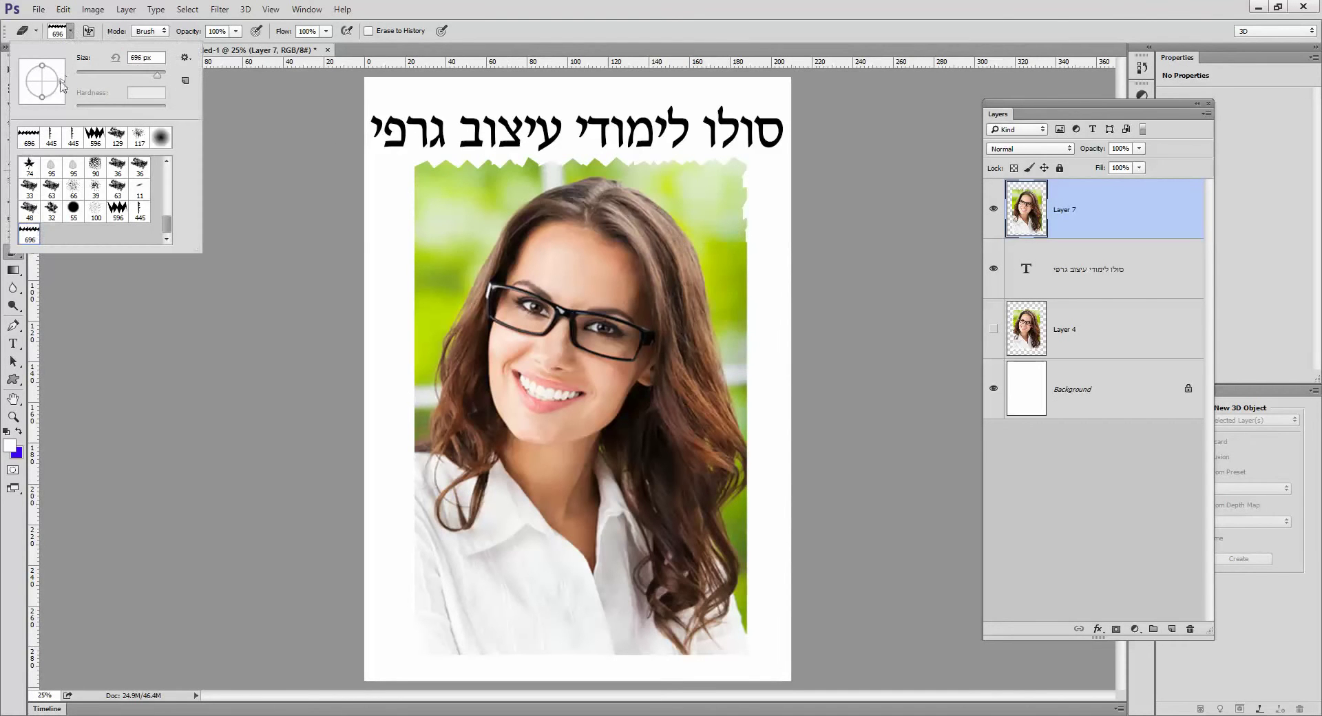
{"action": "mouse_move", "coordinate": [61, 84]}
{"action": "left_mouse_down"}
{"action": "mouse_move", "coordinate": [25, 94]}
{"action": "mouse_move", "coordinate": [44, 98]}
{"action": "mouse_move", "coordinate": [46, 72]}
{"action": "left_mouse_up"}
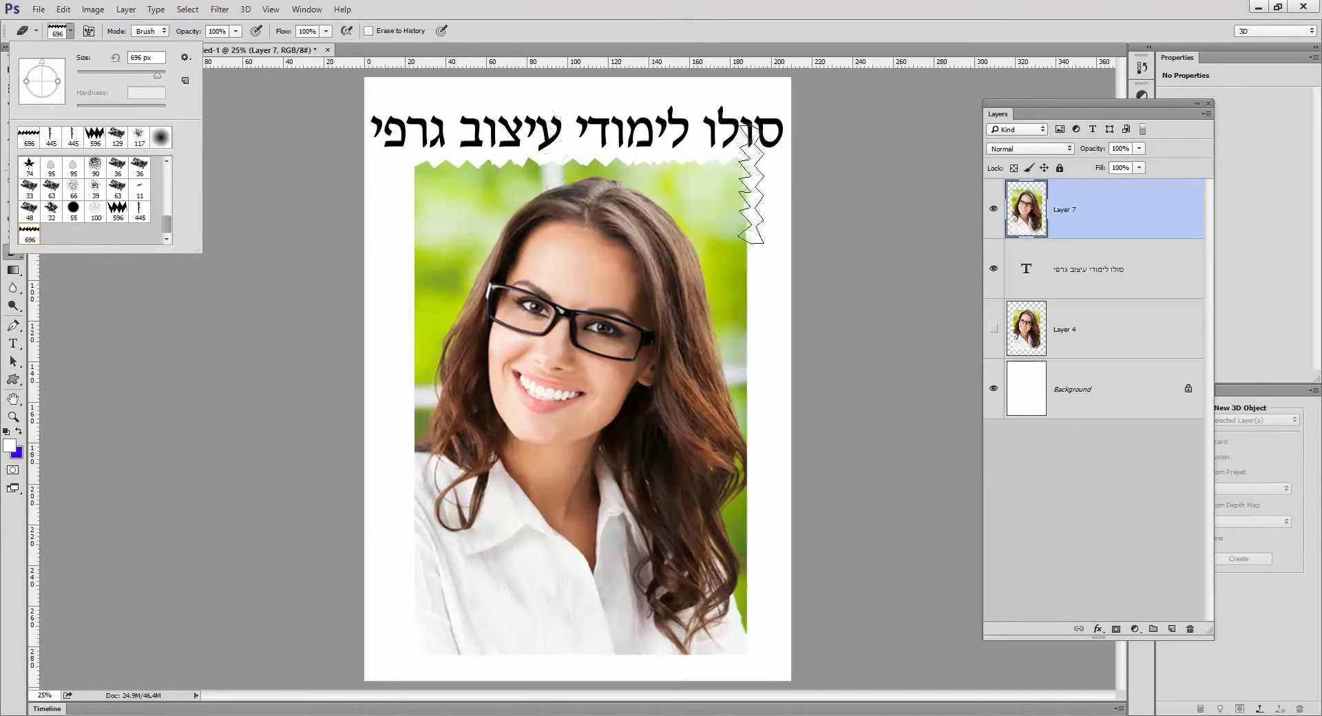
{"action": "left_click", "coordinate": [754, 214]}
{"action": "left_click_drag", "start_coordinate": [760, 252], "coordinate": [751, 612]}
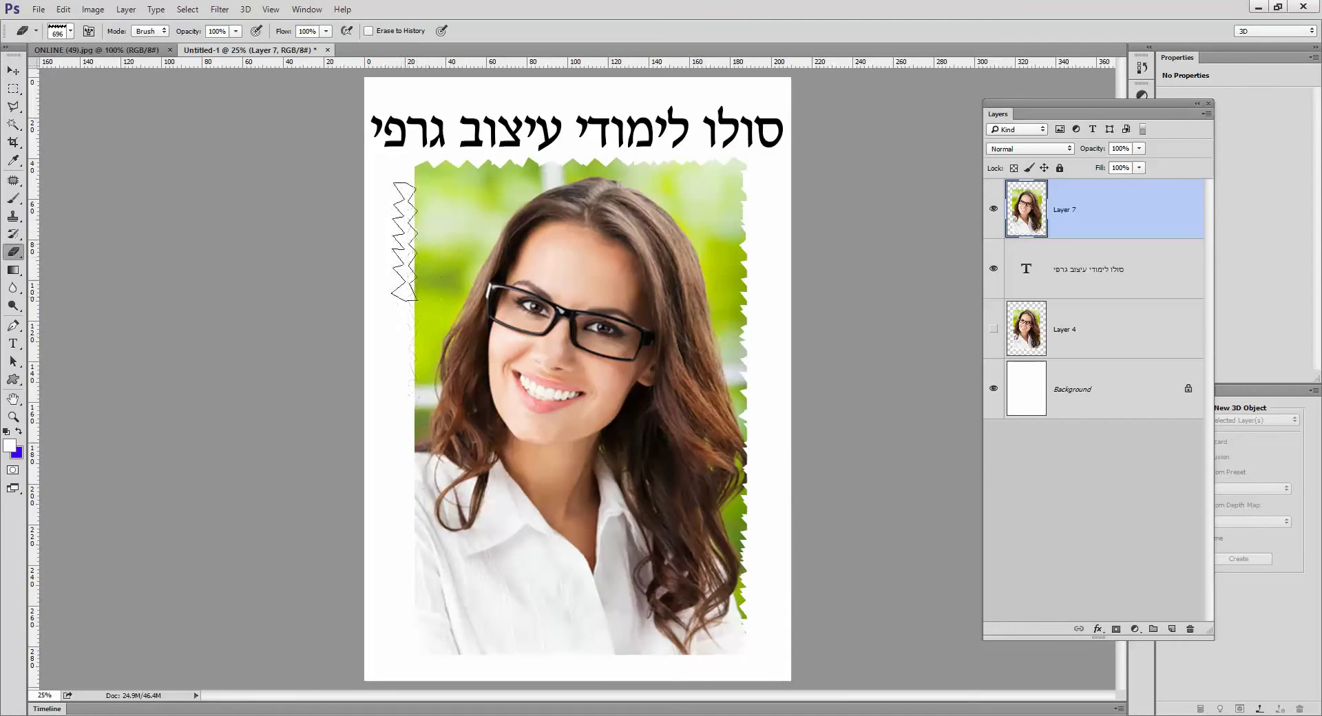
{"action": "mouse_move", "coordinate": [408, 217]}
{"action": "left_mouse_down"}
{"action": "mouse_move", "coordinate": [410, 313]}
{"action": "mouse_move", "coordinate": [411, 205]}
{"action": "mouse_move", "coordinate": [411, 625]}
{"action": "left_mouse_up"}
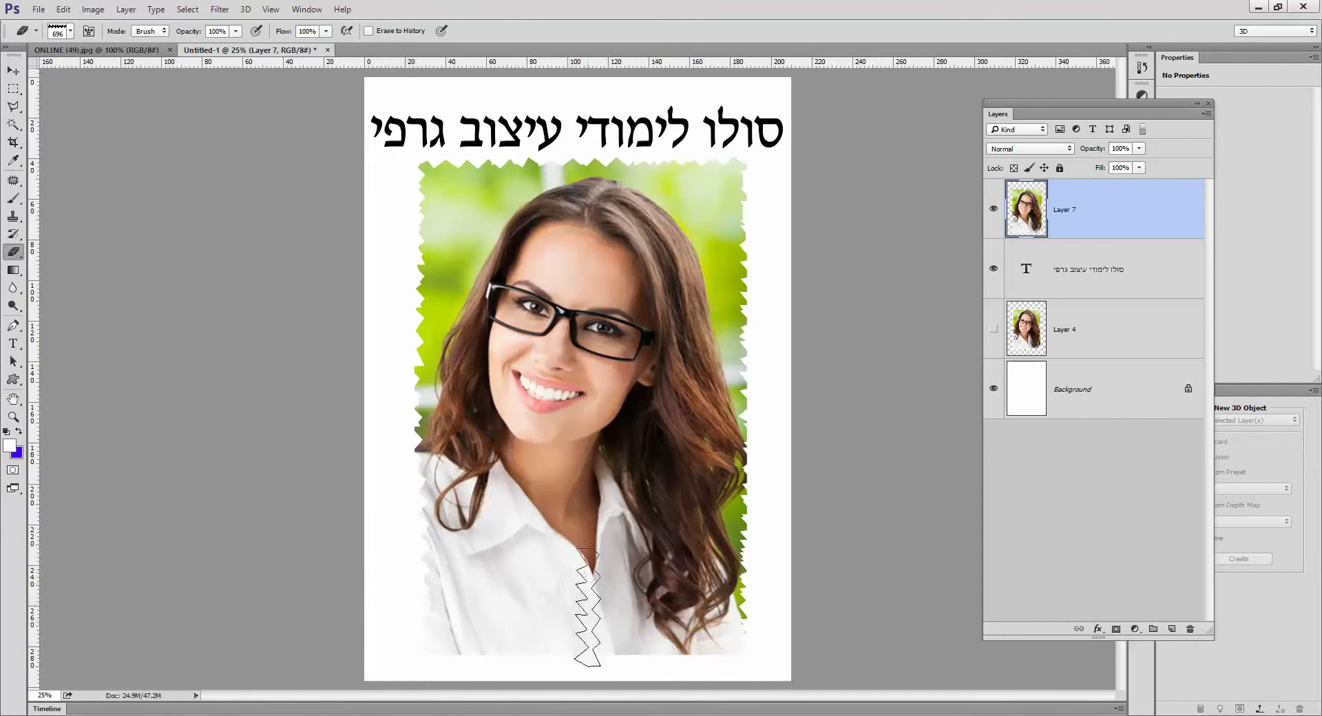
Step: Rotate the zigzag eraser tip back to horizontal and tear the photo's bottom edge
{"action": "left_click", "coordinate": [71, 33]}
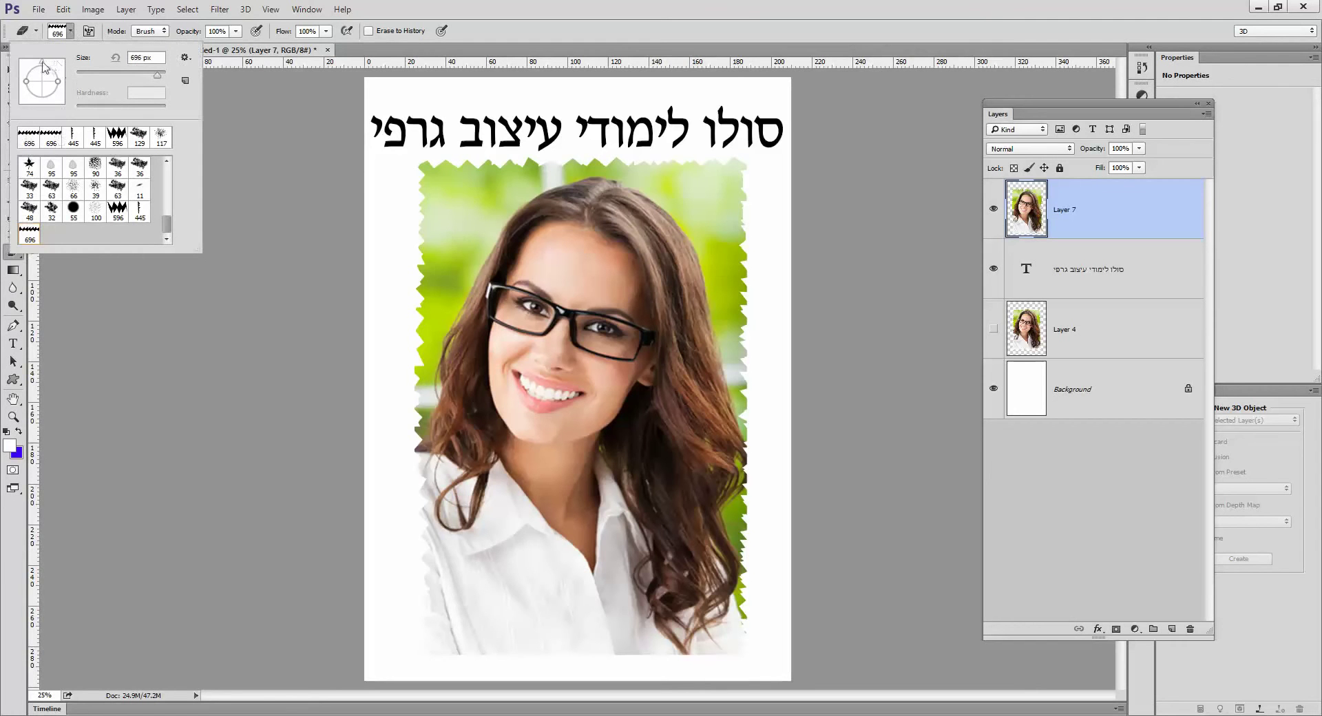
{"action": "left_click_drag", "start_coordinate": [43, 66], "coordinate": [59, 88]}
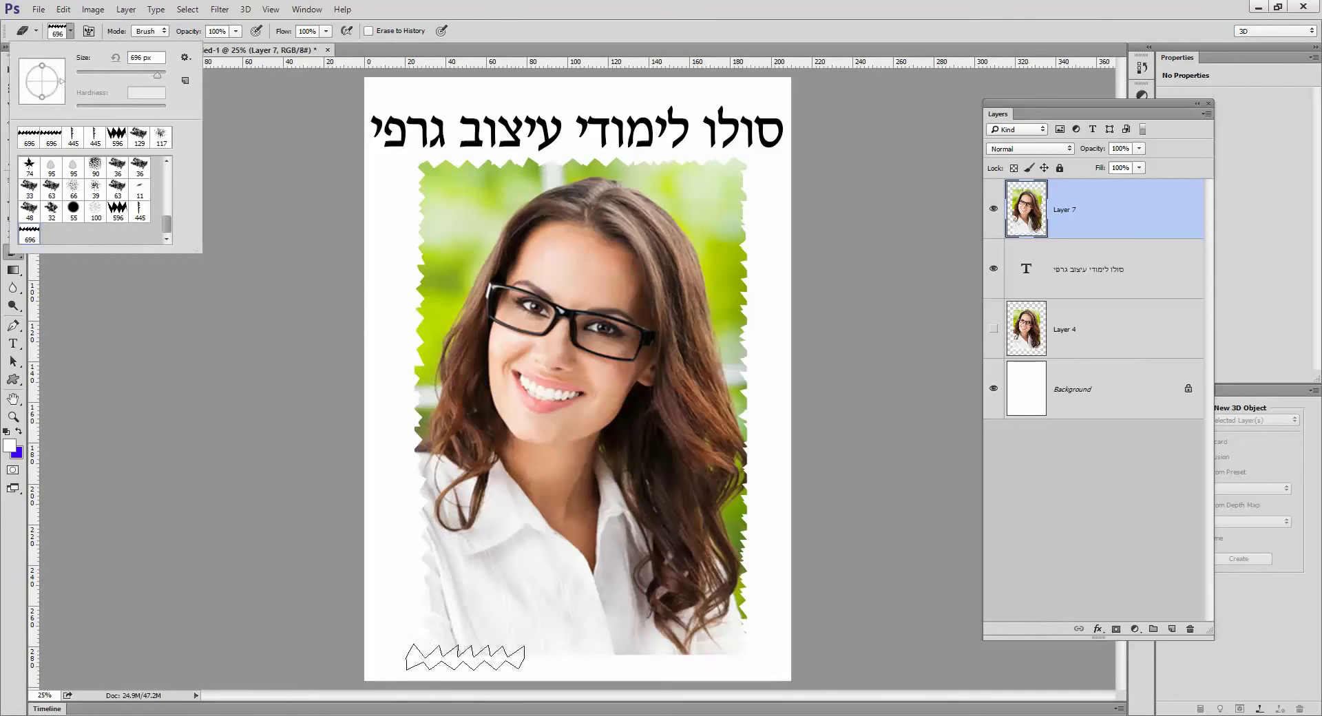
{"action": "left_click", "coordinate": [468, 656]}
{"action": "mouse_move", "coordinate": [468, 656]}
{"action": "left_mouse_down"}
{"action": "mouse_move", "coordinate": [723, 640]}
{"action": "mouse_move", "coordinate": [548, 661]}
{"action": "mouse_move", "coordinate": [441, 650]}
{"action": "left_mouse_up"}
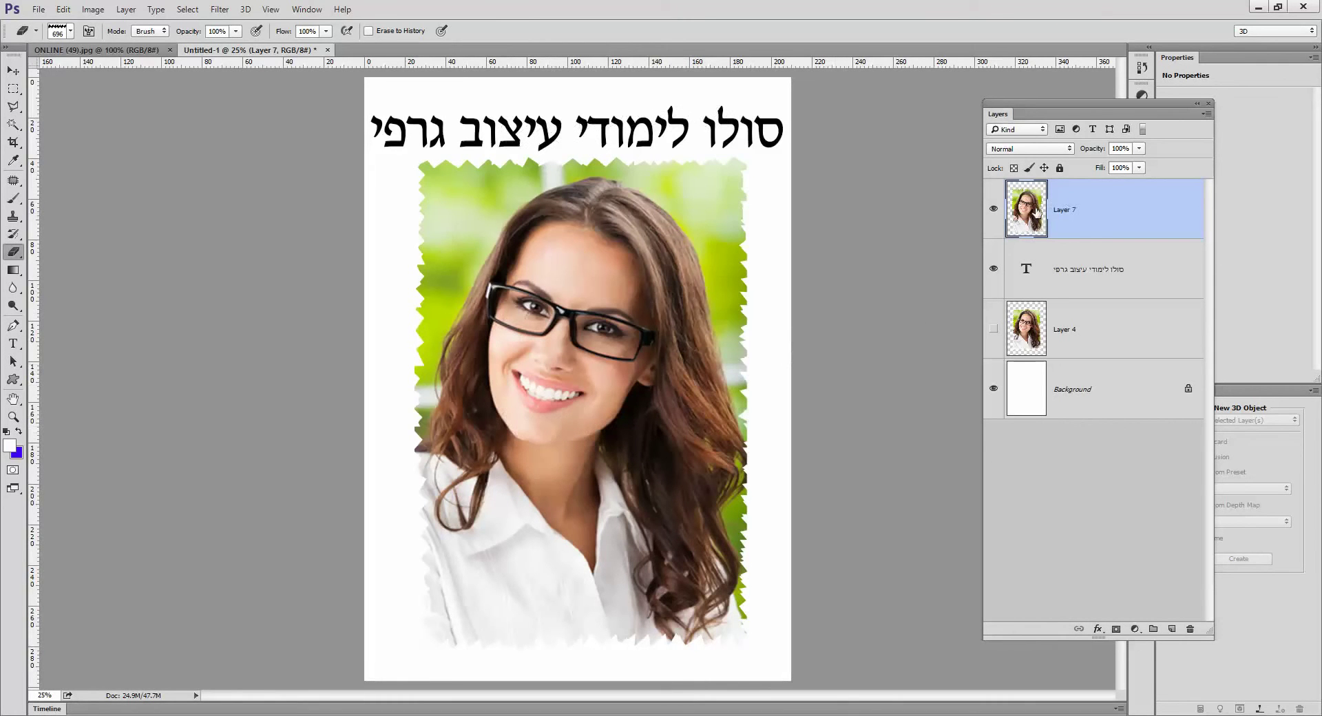
{"action": "left_click", "coordinate": [1021, 395]}
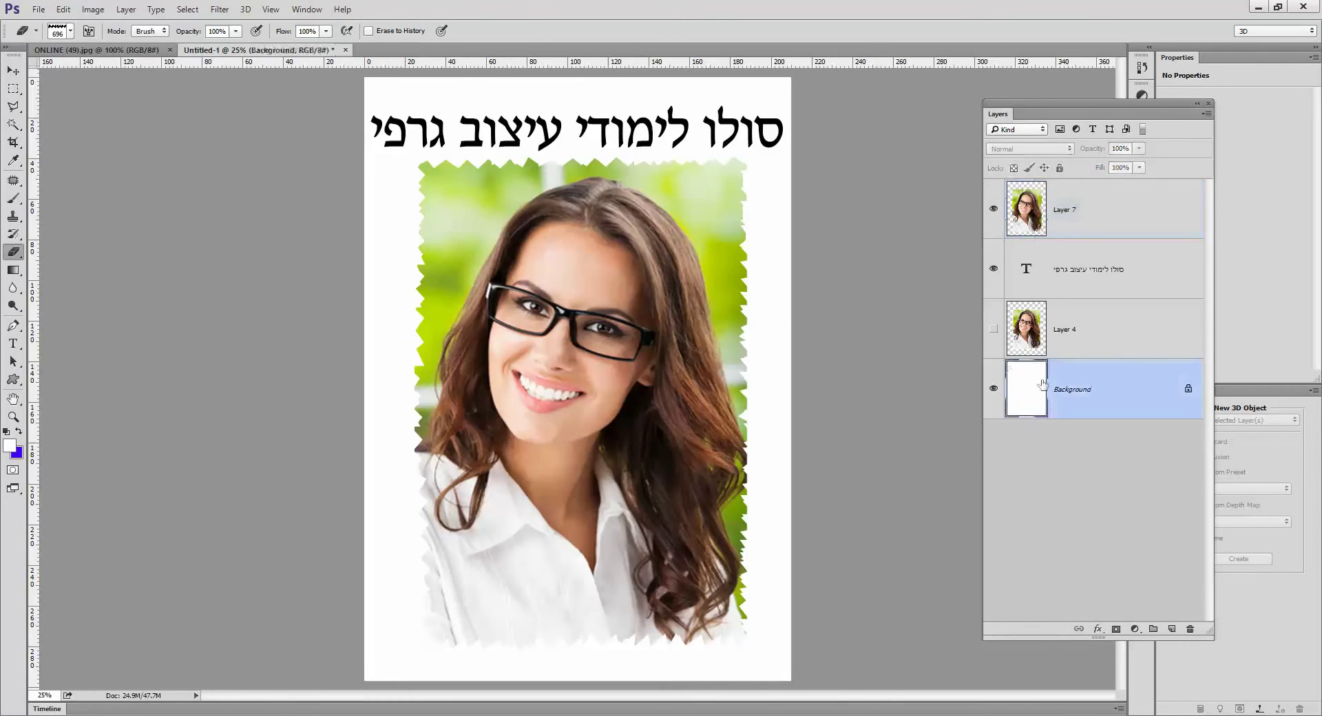
{"action": "left_click", "coordinate": [64, 10]}
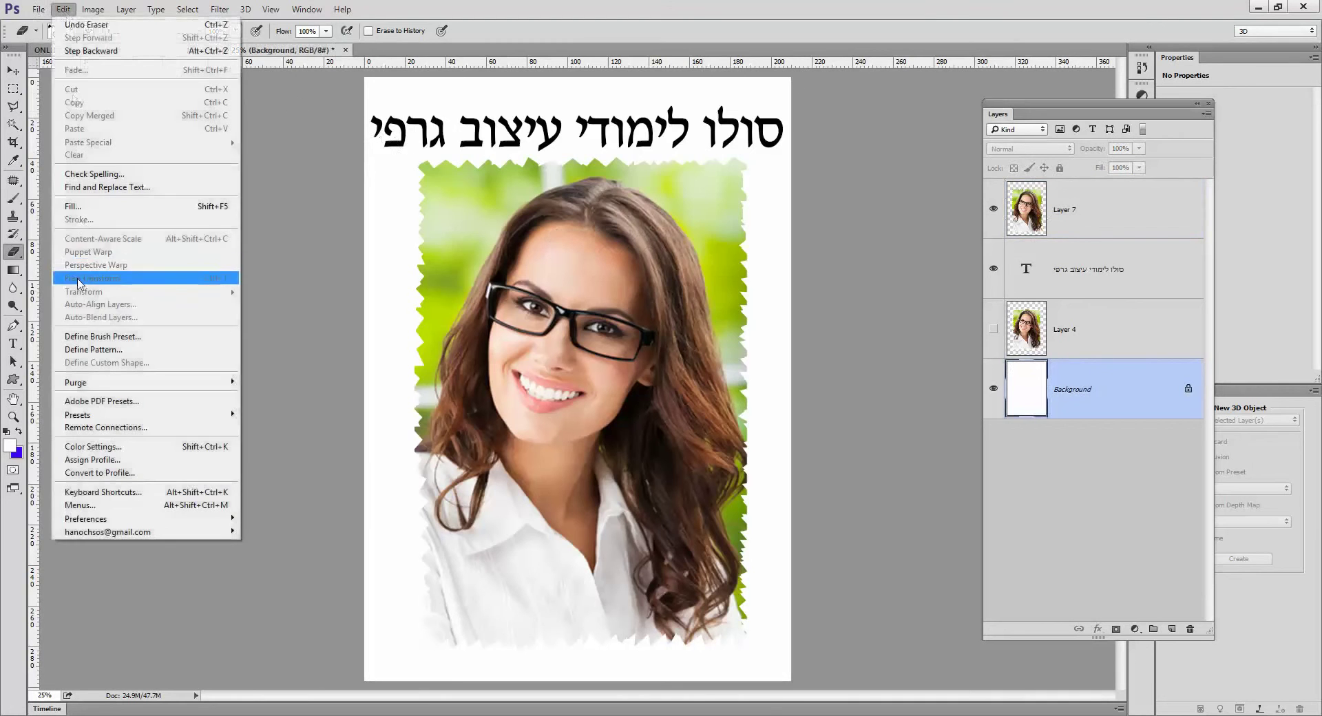
{"action": "left_click", "coordinate": [103, 206]}
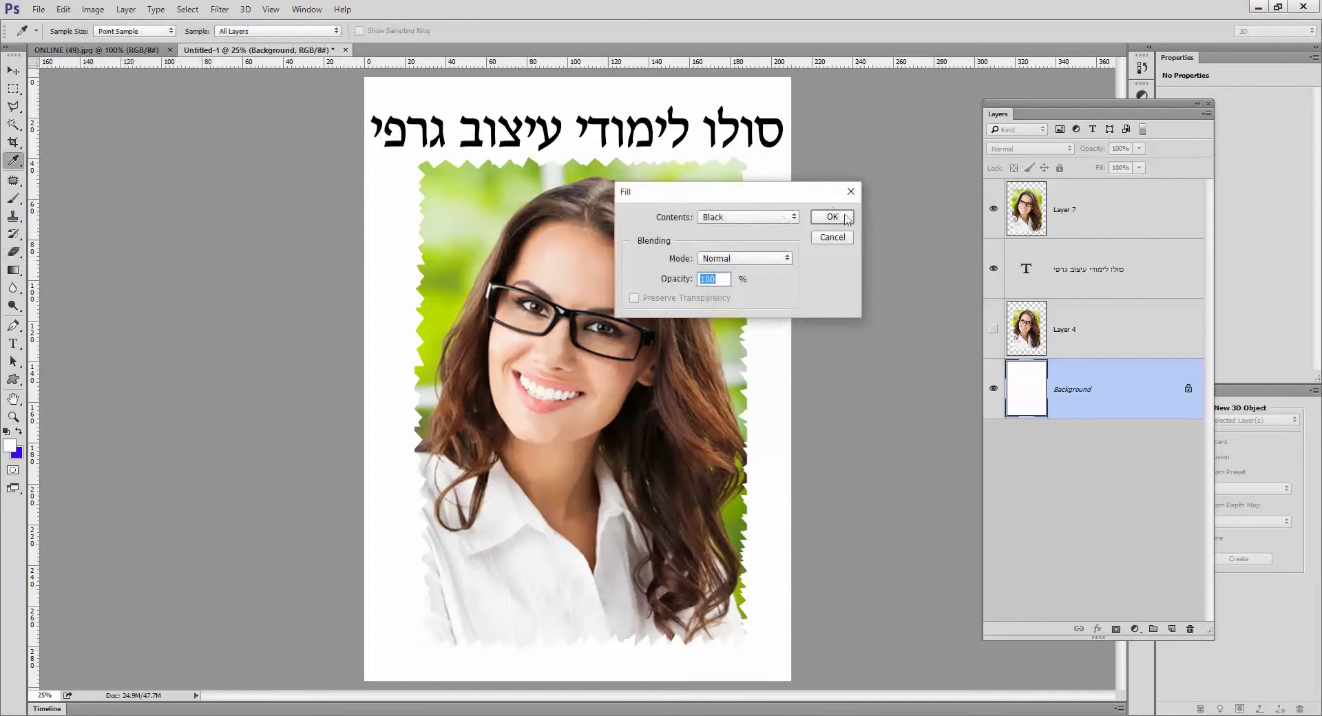
{"action": "left_click", "coordinate": [845, 217]}
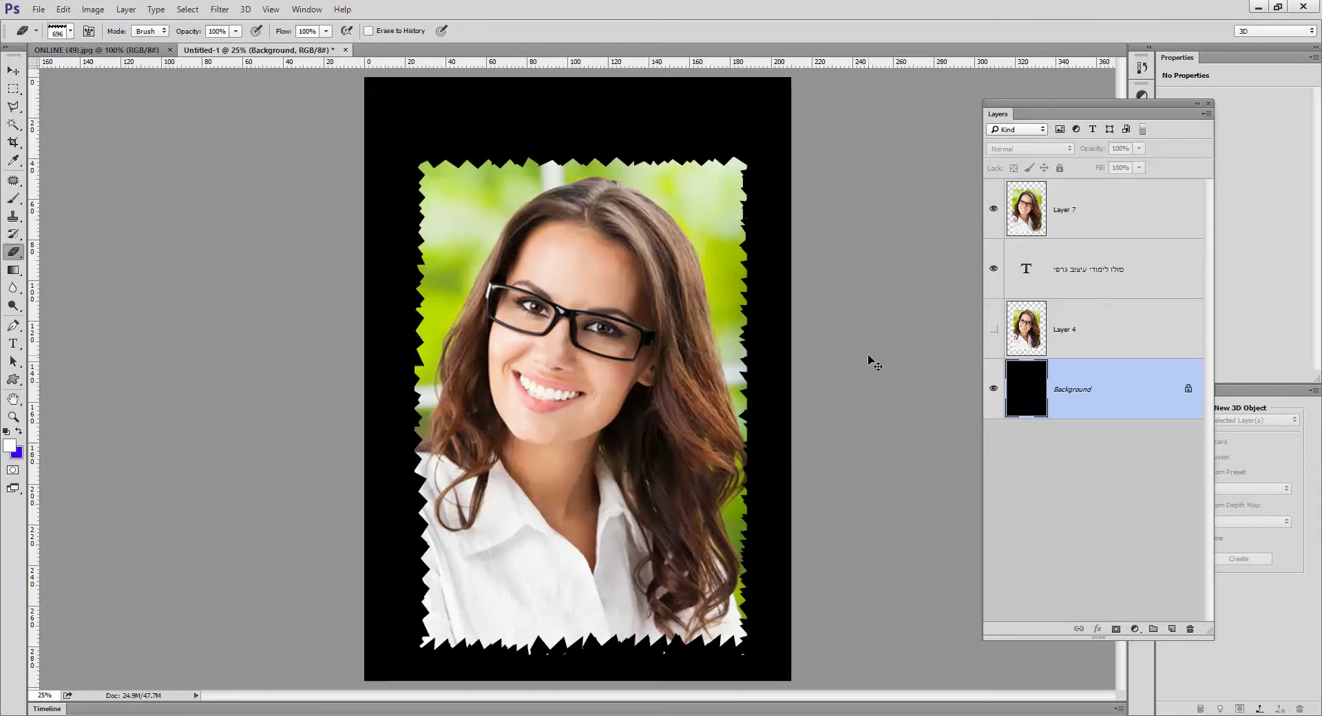
{"action": "key", "text": "ctrl+z"}
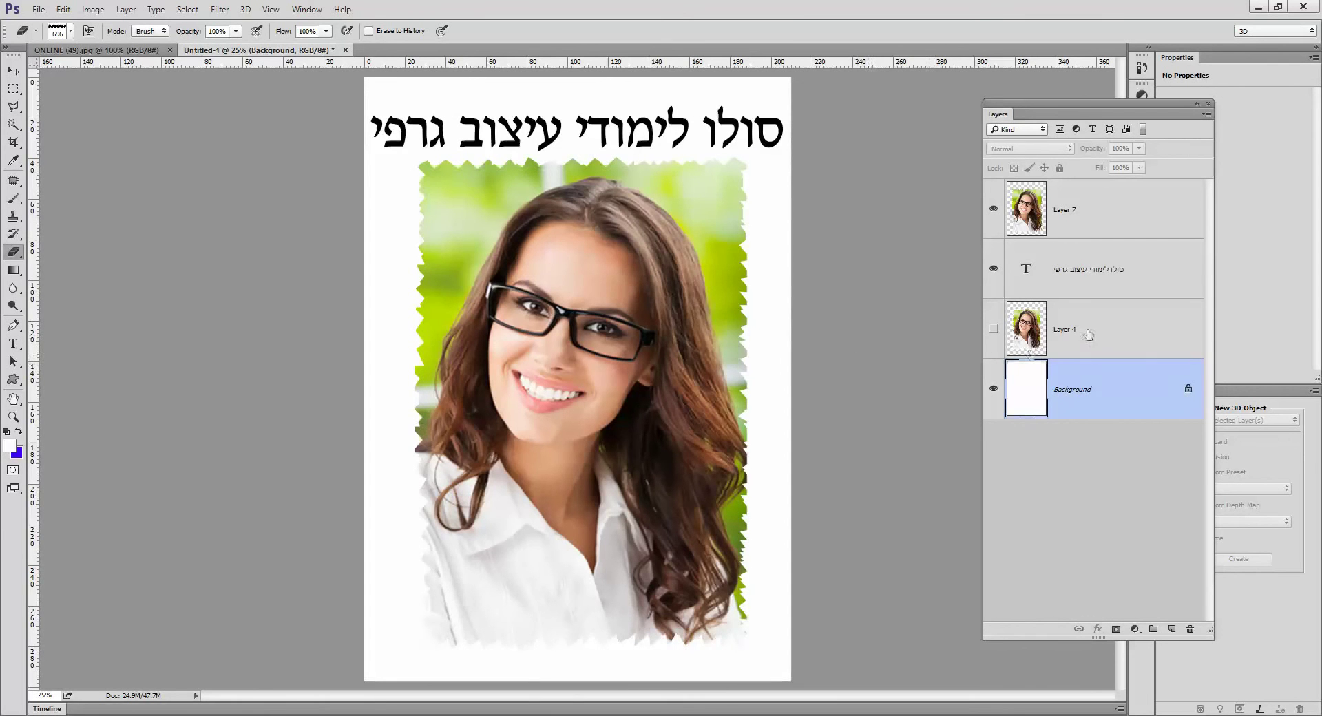
{"action": "left_click", "coordinate": [1087, 334]}
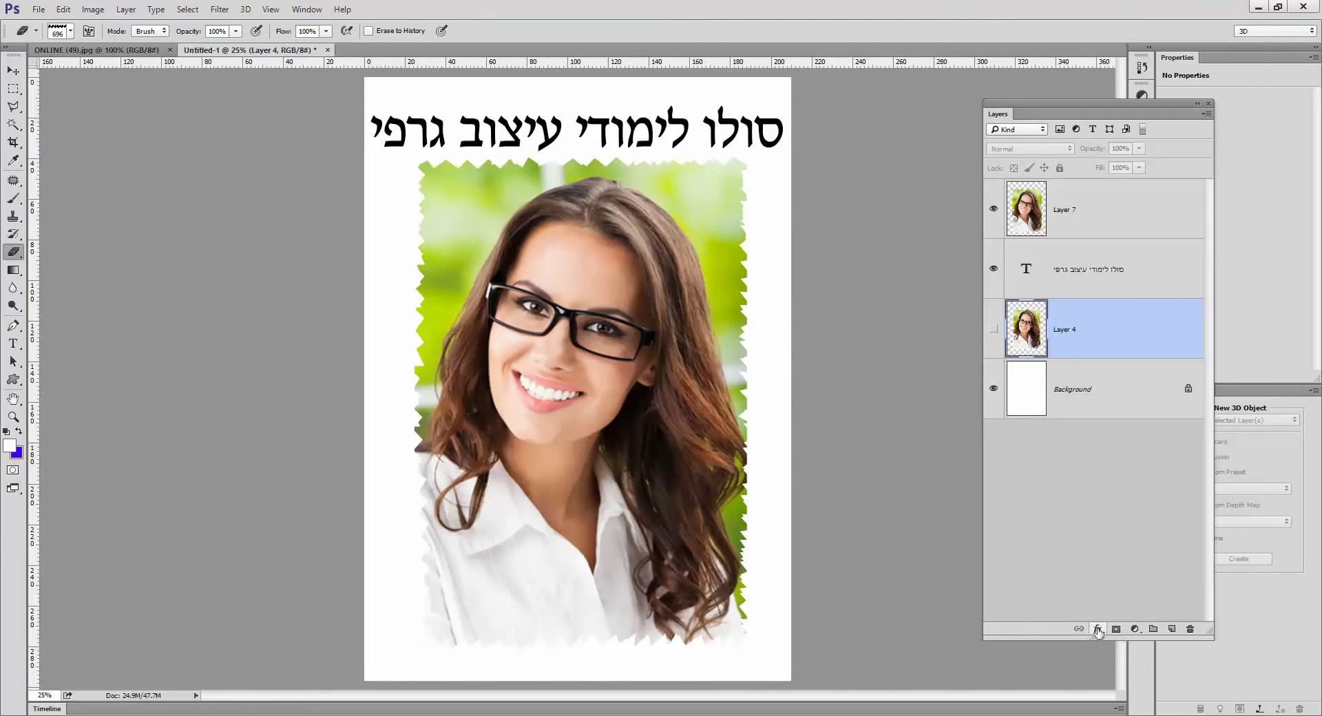
Step: Add a drop shadow to Layer 7 with a 20 px distance
{"action": "left_click", "coordinate": [1058, 198]}
{"action": "left_click", "coordinate": [1098, 629]}
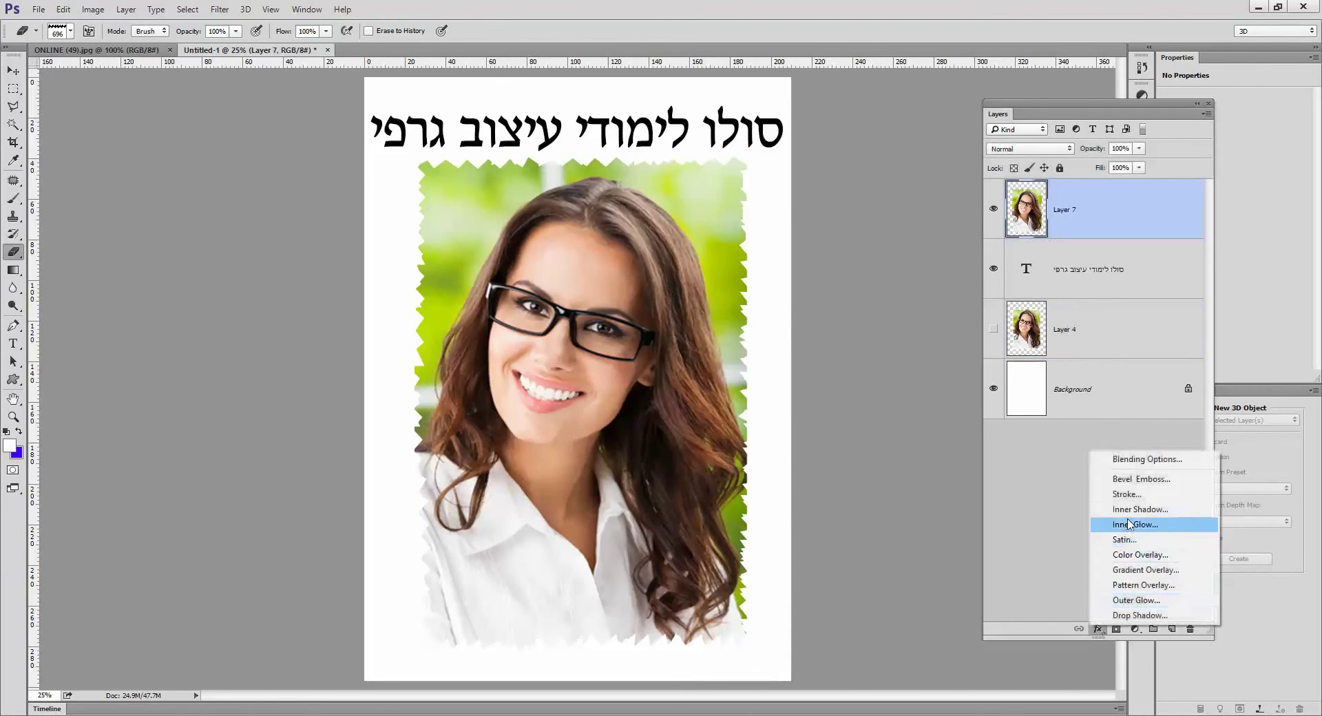
{"action": "left_click", "coordinate": [1125, 616]}
{"action": "left_click_drag", "start_coordinate": [919, 202], "coordinate": [893, 138]}
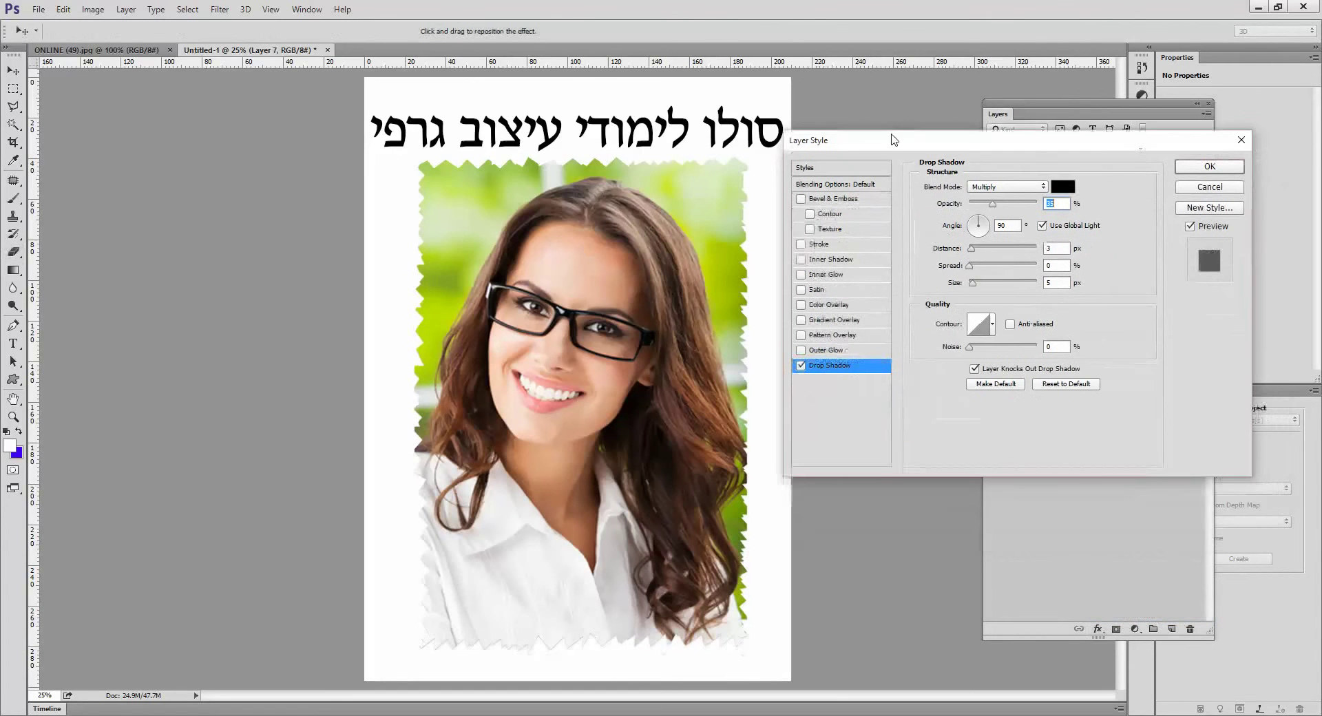
{"action": "mouse_move", "coordinate": [973, 244]}
{"action": "left_mouse_down"}
{"action": "mouse_move", "coordinate": [981, 283]}
{"action": "mouse_move", "coordinate": [993, 283]}
{"action": "left_mouse_up"}
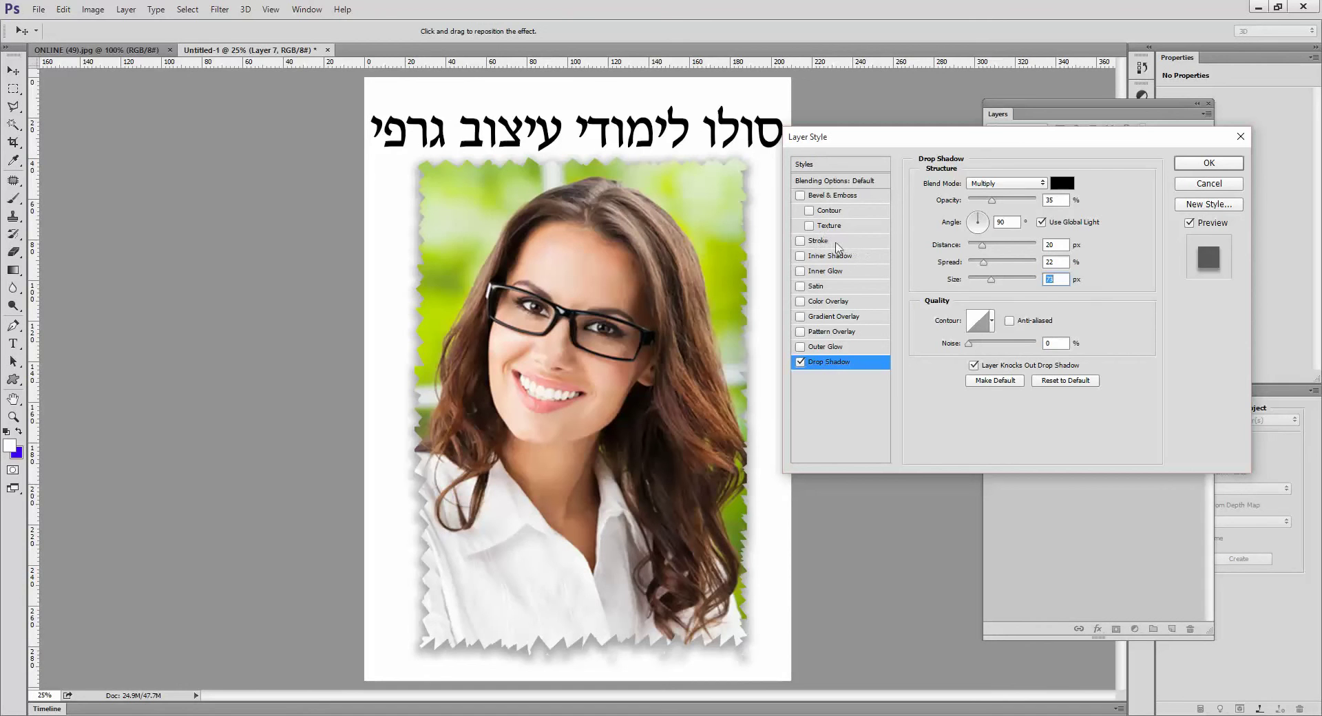
Step: Add a thin white stroke around the torn photo's edge
{"action": "left_click", "coordinate": [836, 241]}
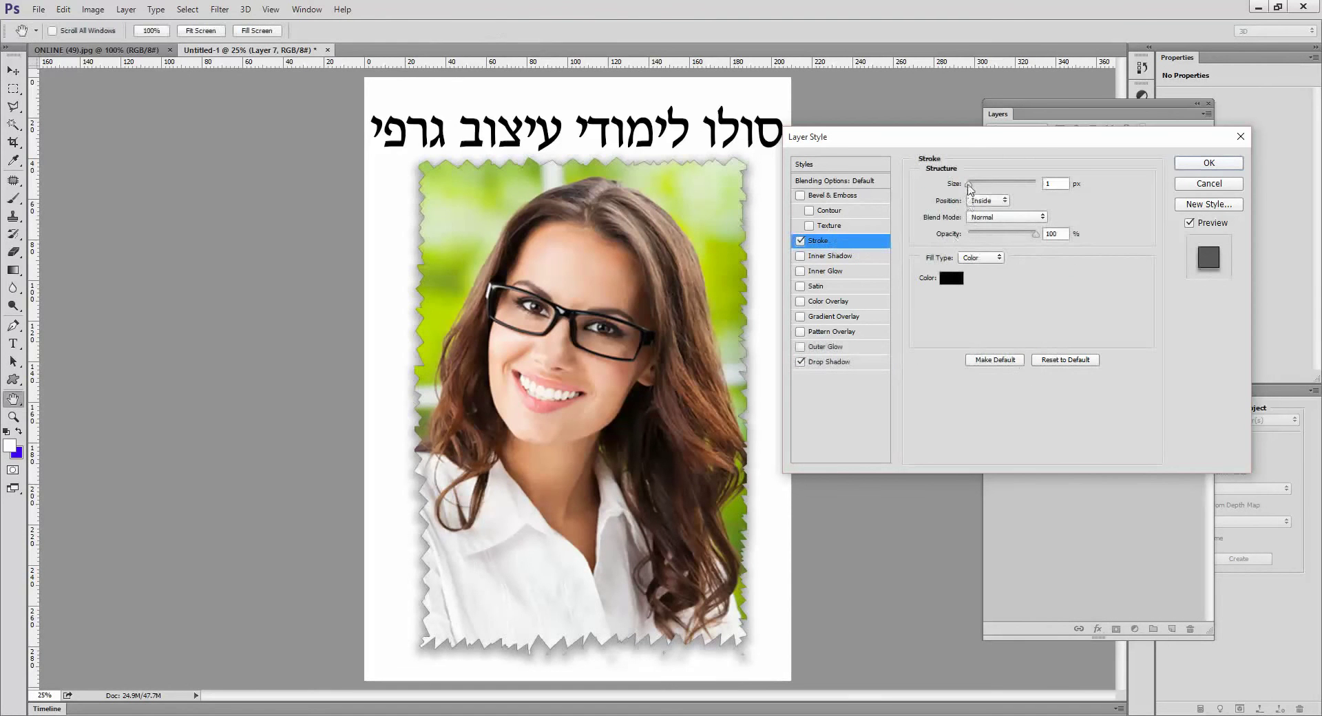
{"action": "left_click_drag", "start_coordinate": [968, 183], "coordinate": [978, 186]}
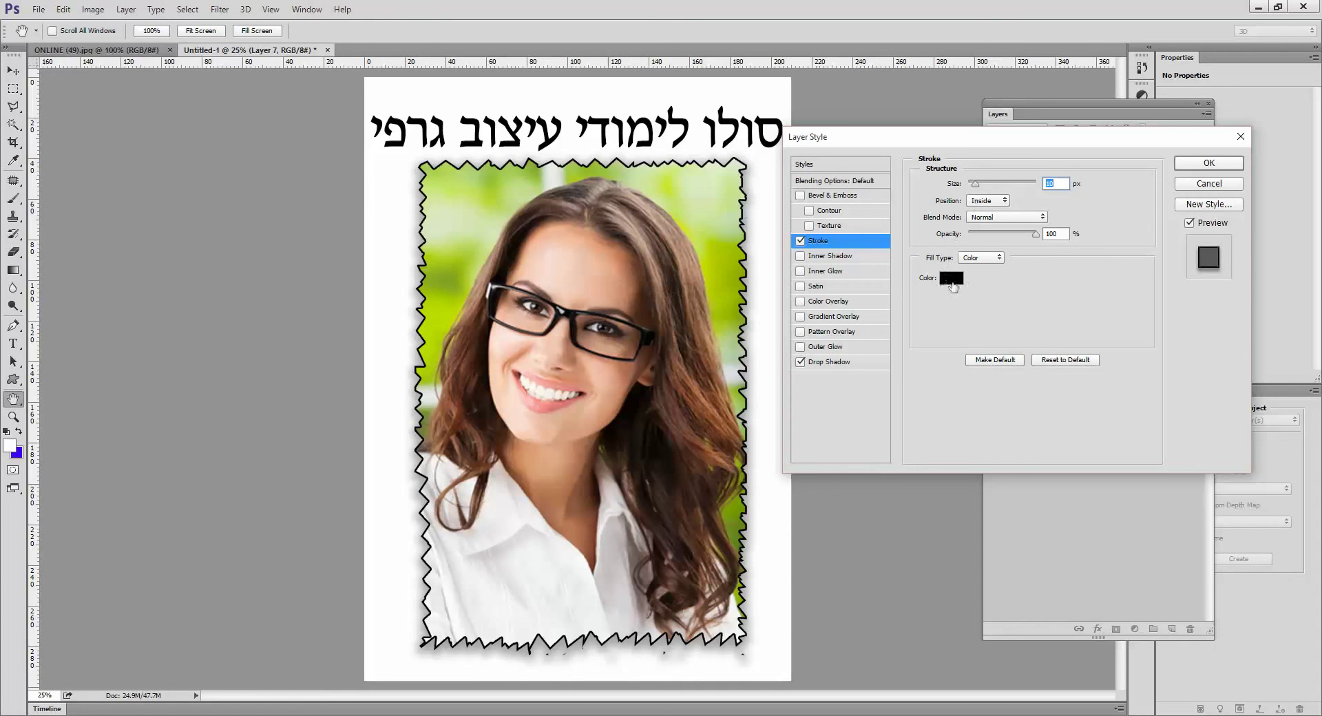
{"action": "left_click", "coordinate": [952, 279]}
{"action": "left_click_drag", "start_coordinate": [852, 262], "coordinate": [830, 246]}
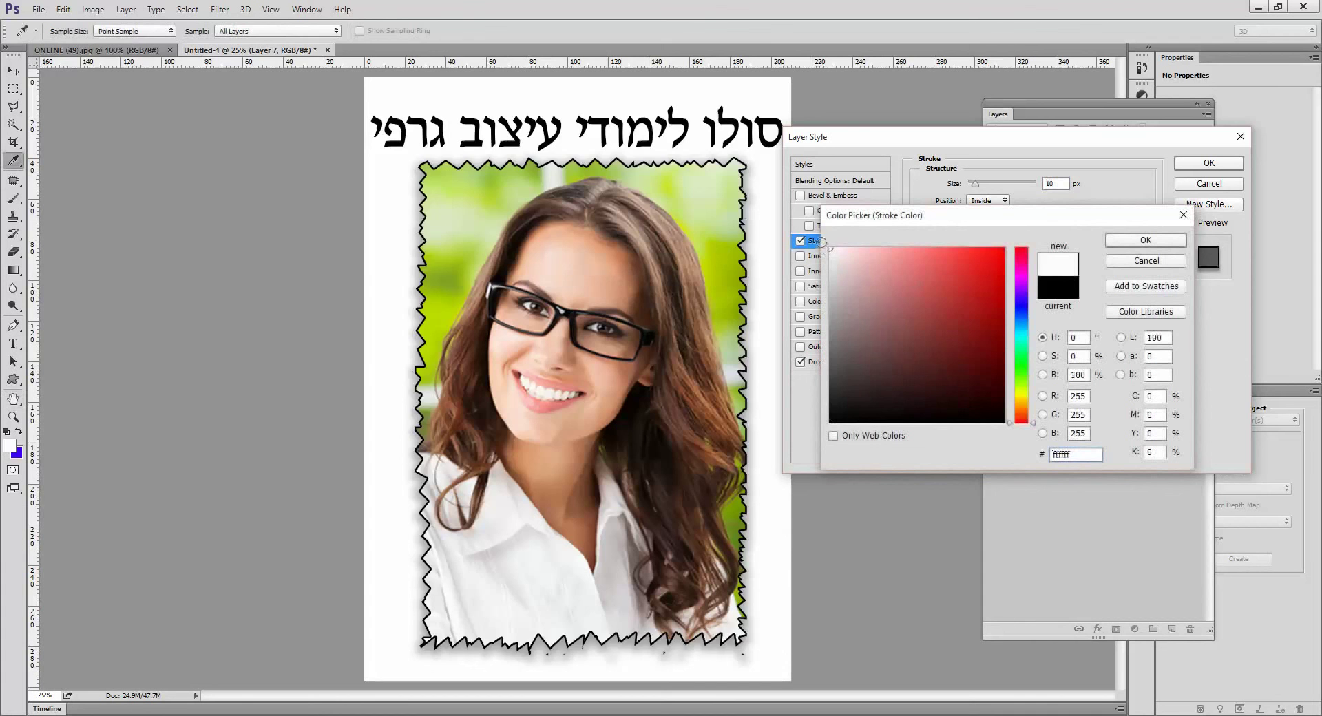
{"action": "left_click", "coordinate": [1161, 242]}
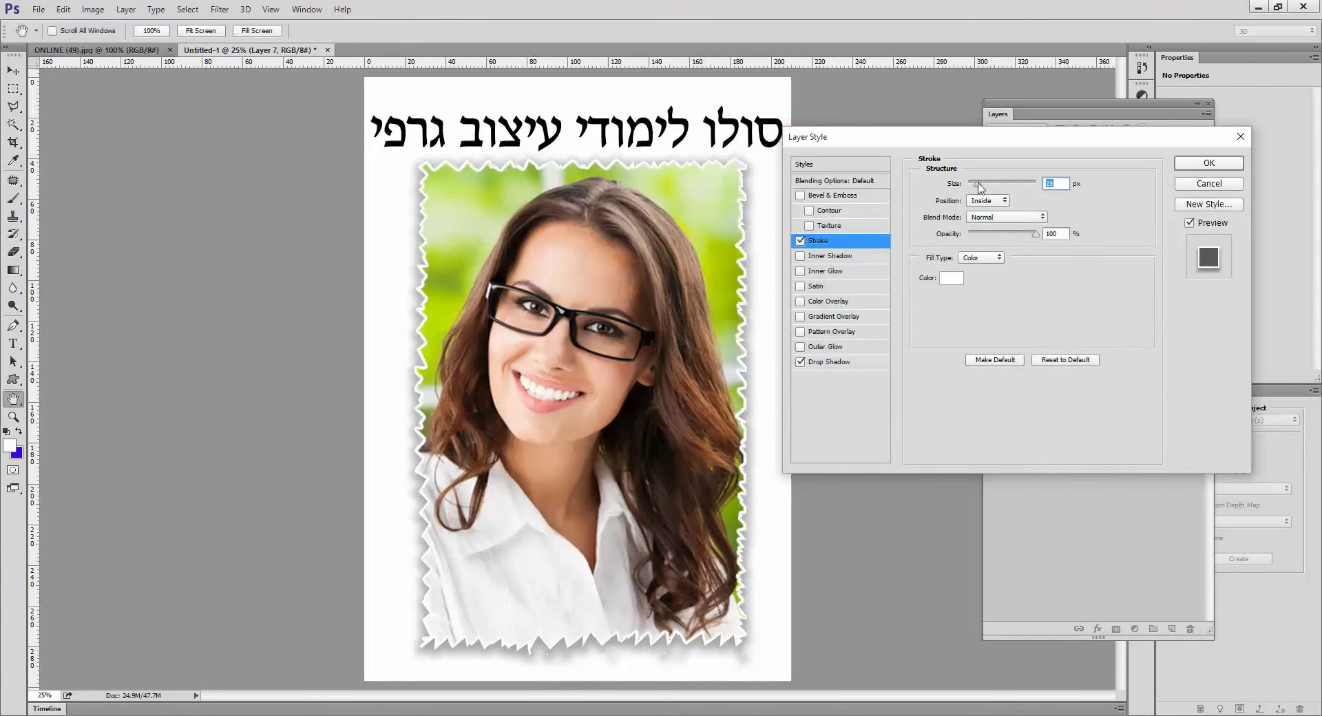
{"action": "left_click_drag", "start_coordinate": [978, 186], "coordinate": [1002, 184]}
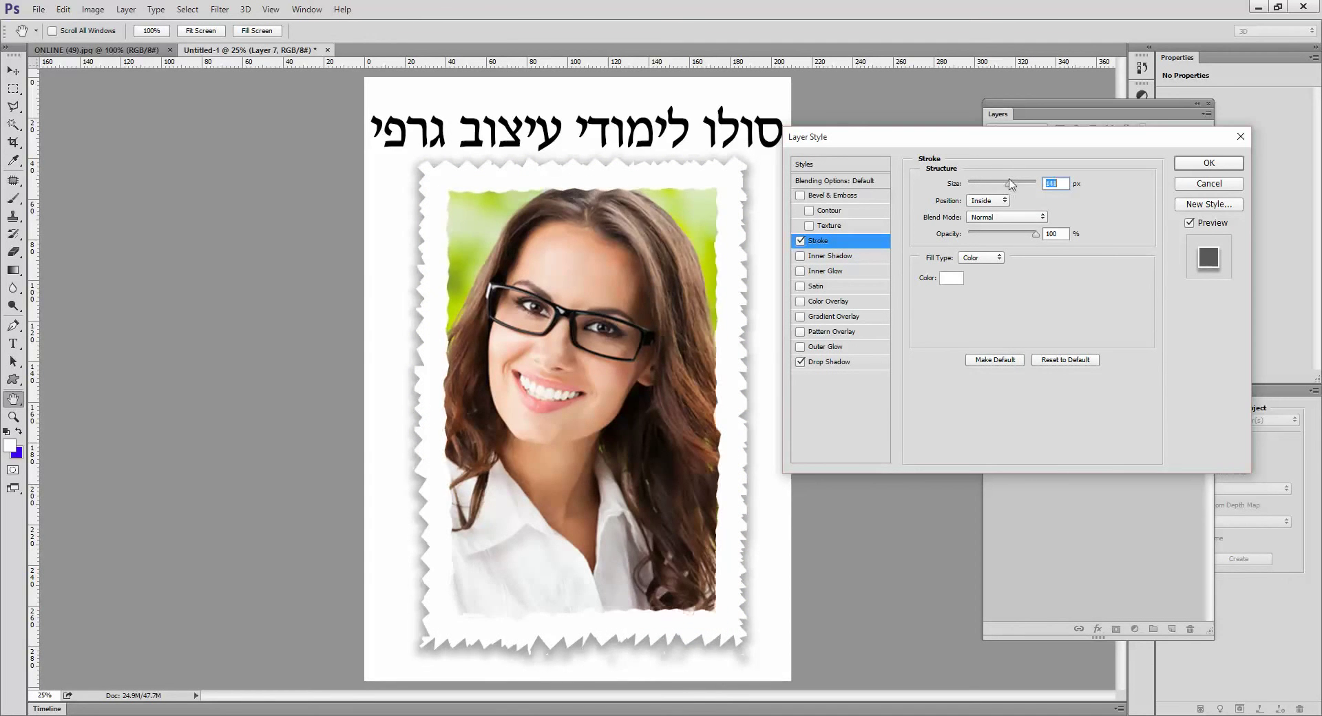
{"action": "left_click_drag", "start_coordinate": [1002, 184], "coordinate": [975, 190]}
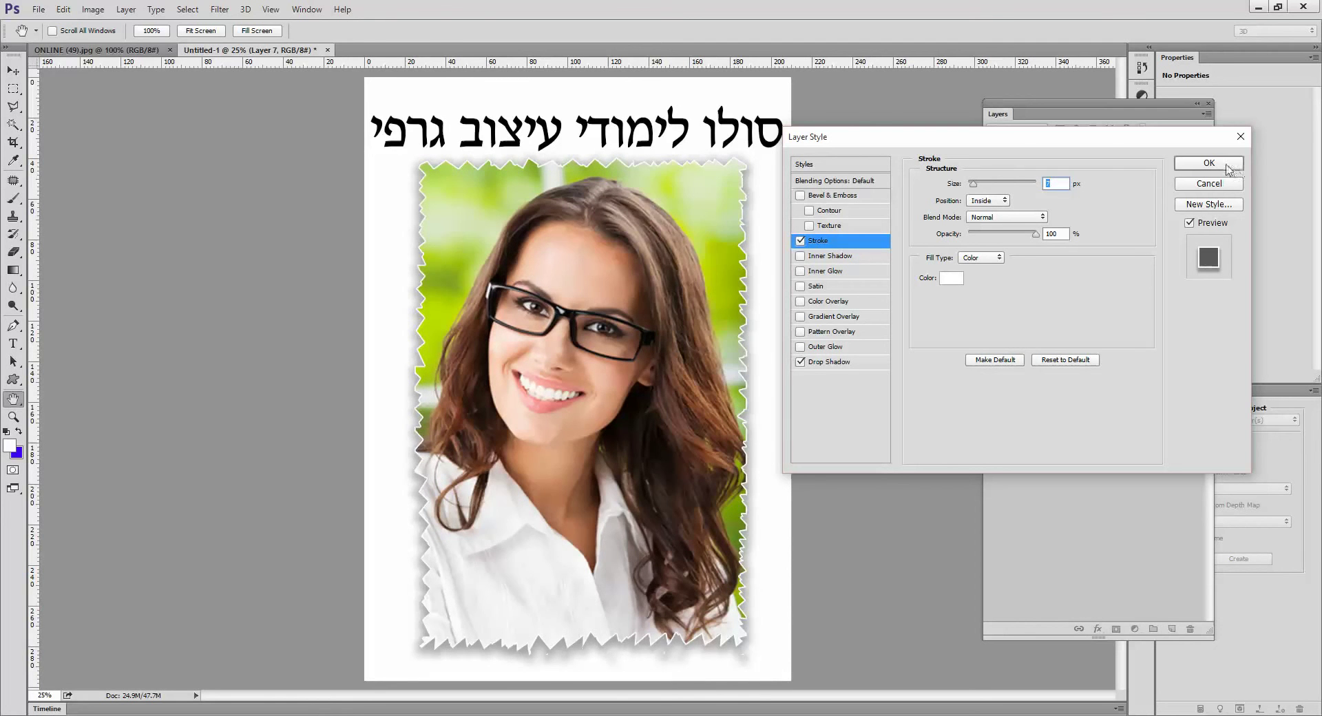
Step: Apply the effects, then delete Layer 7's shadow and stroke and load its jagged outline as a selection
{"action": "left_click", "coordinate": [1226, 166]}
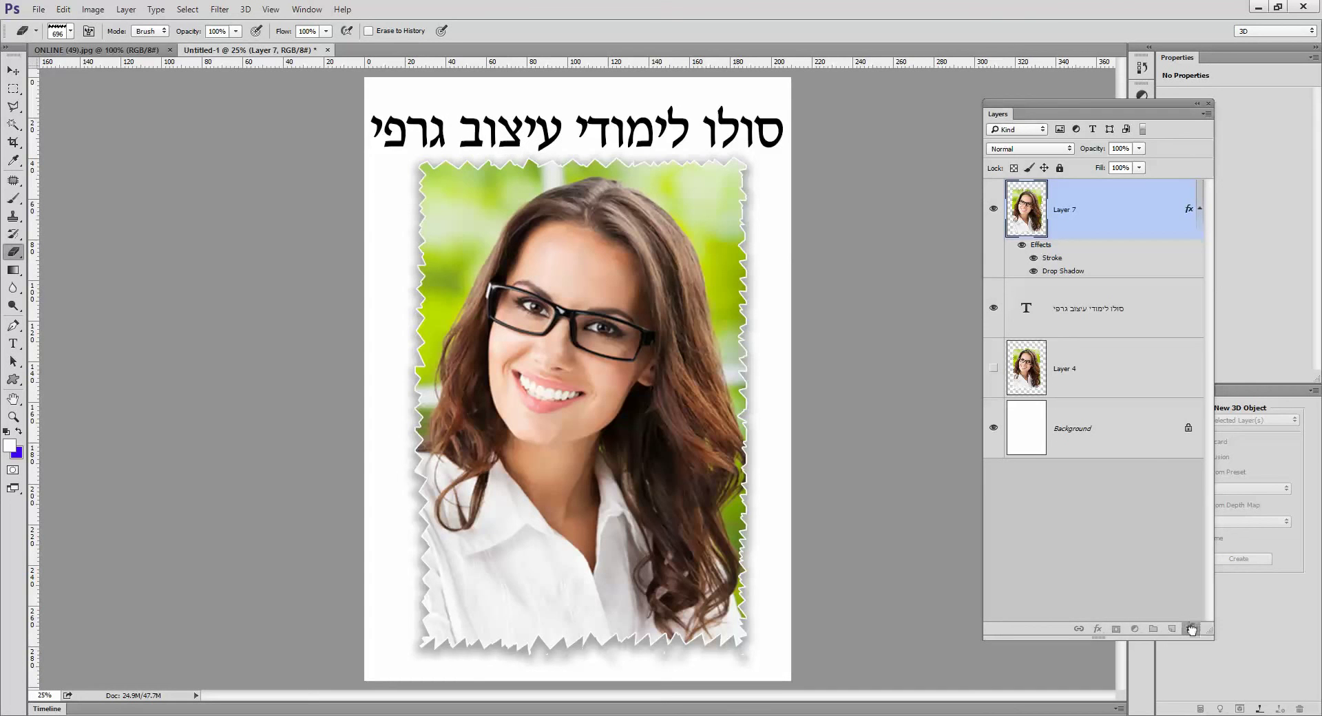
{"action": "left_click_drag", "start_coordinate": [1191, 630], "coordinate": [1193, 633]}
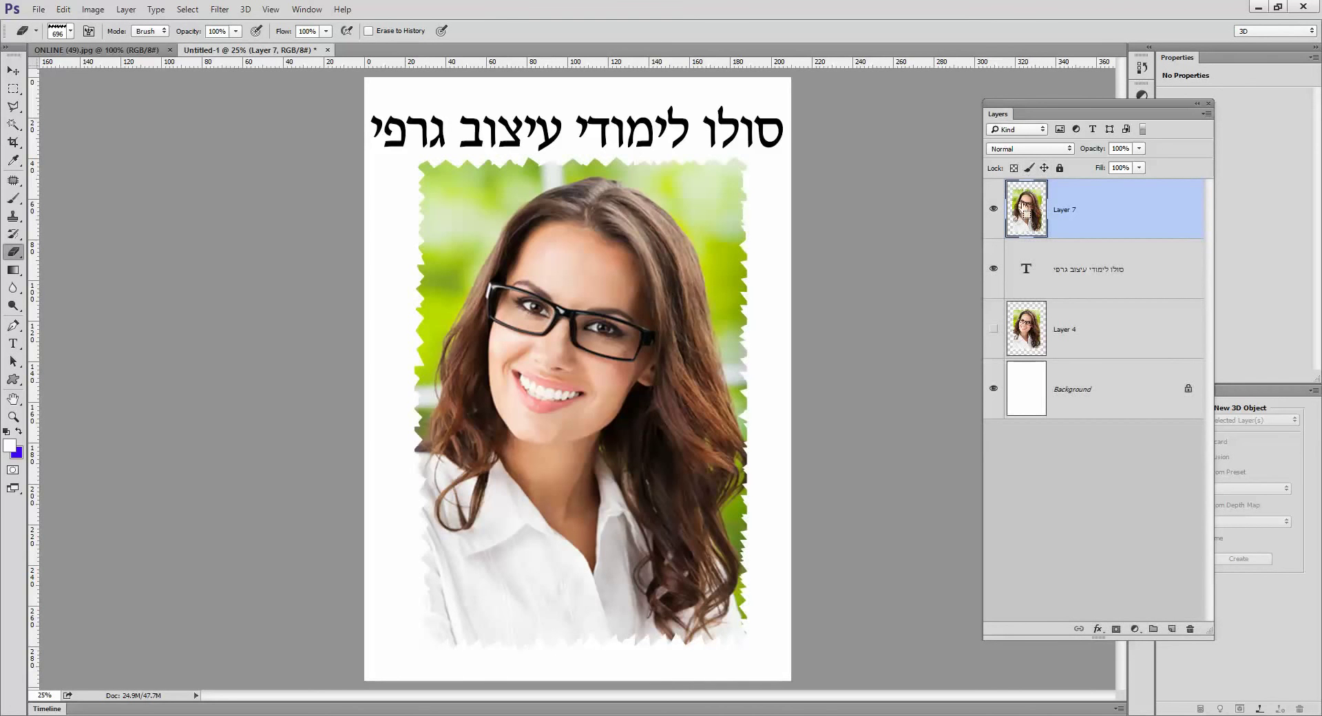
{"action": "left_click", "coordinate": [1025, 208], "text": "ctrl"}
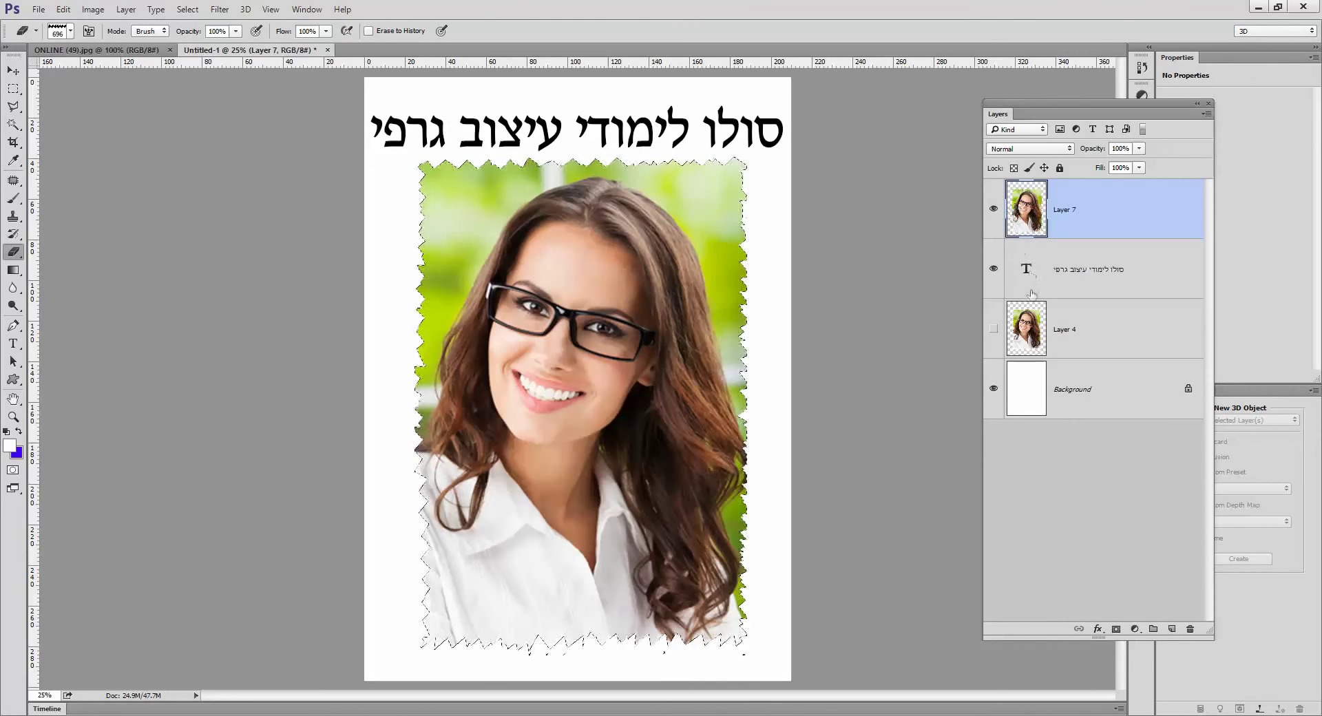
Step: Feather the photo's outline selection by a 15 px radius
{"action": "left_click", "coordinate": [187, 9]}
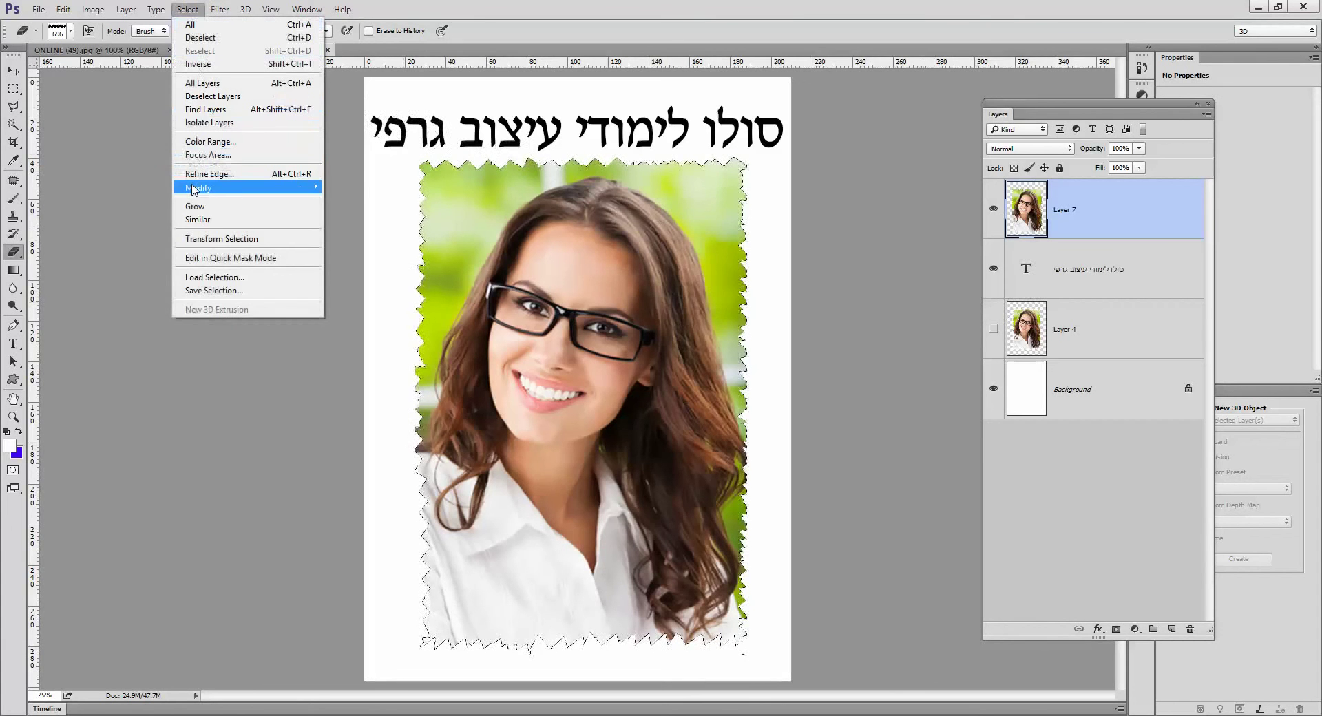
{"action": "mouse_move", "coordinate": [248, 188]}
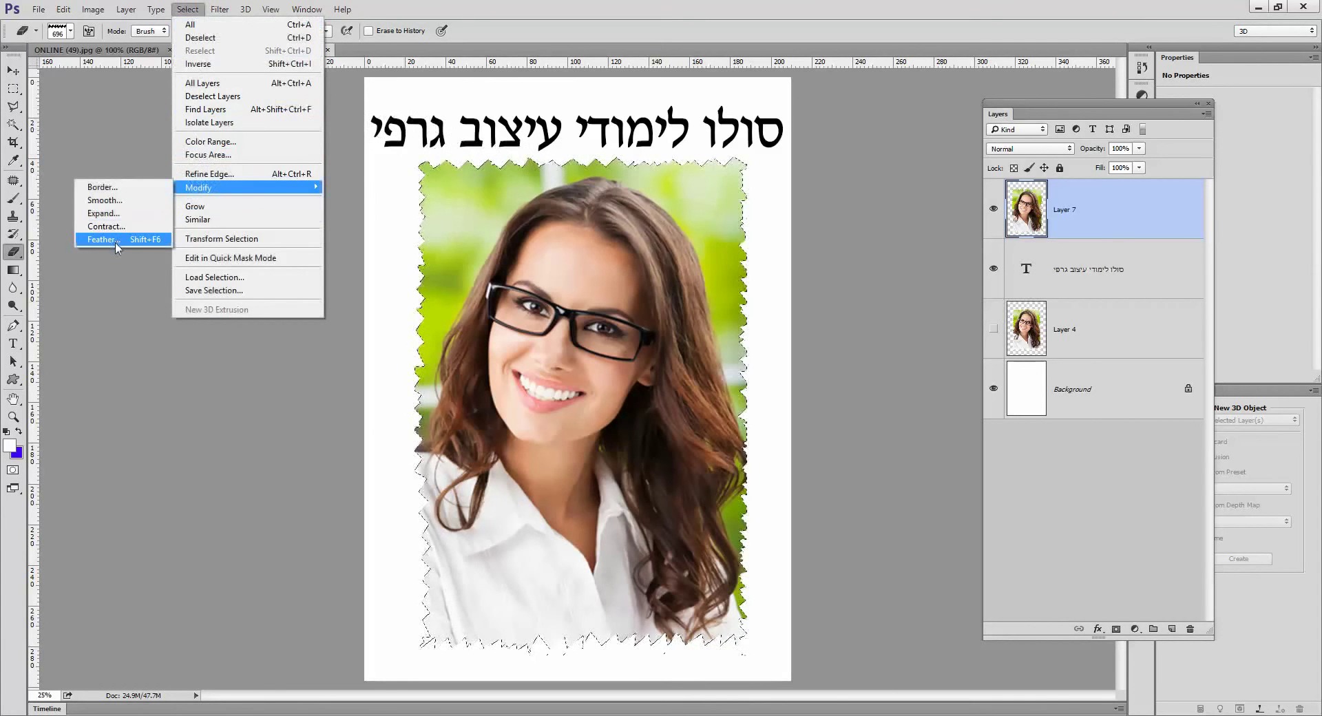
{"action": "left_click", "coordinate": [119, 241]}
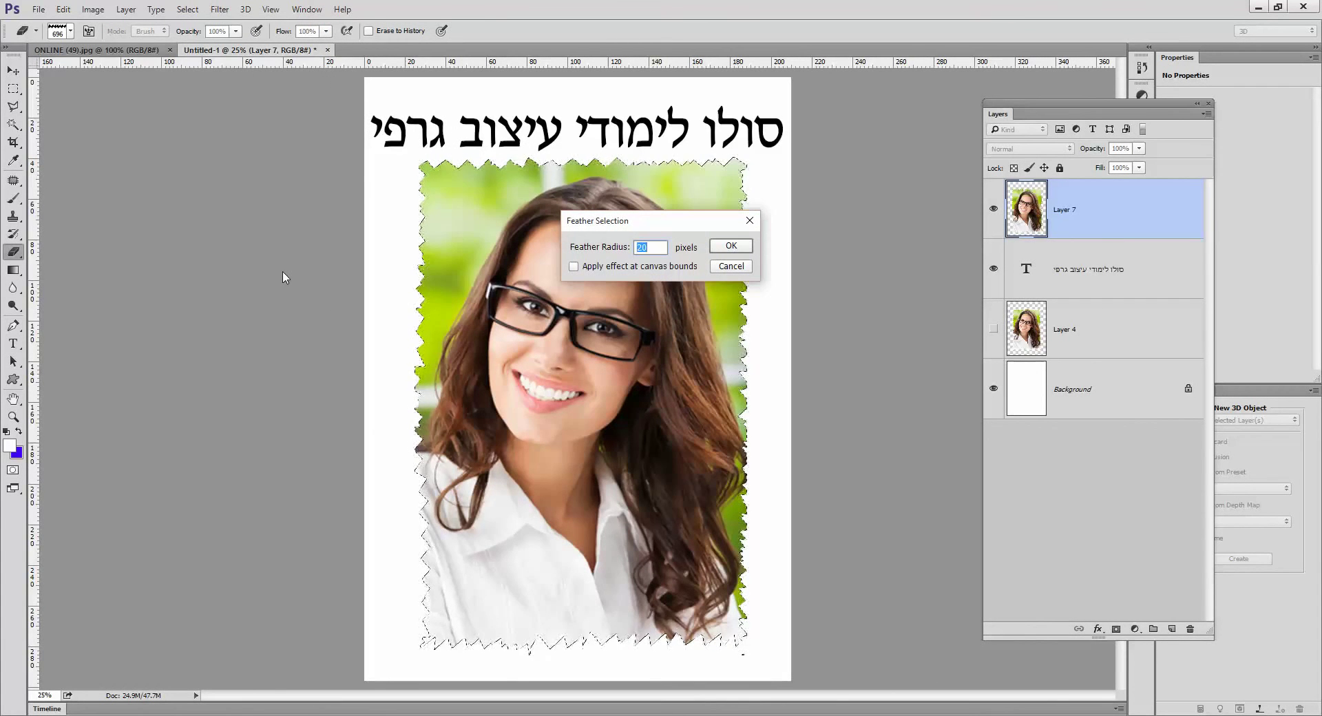
{"action": "type", "text": "15"}
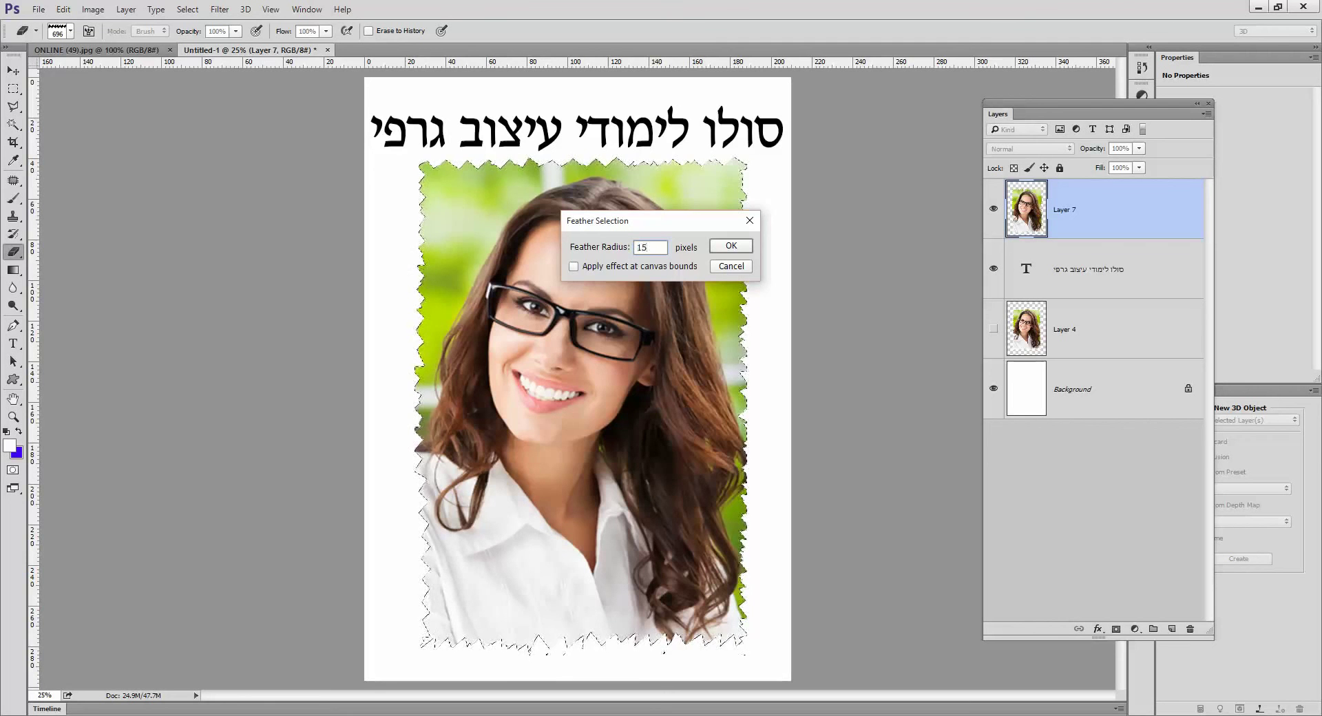
{"action": "key", "text": "Return"}
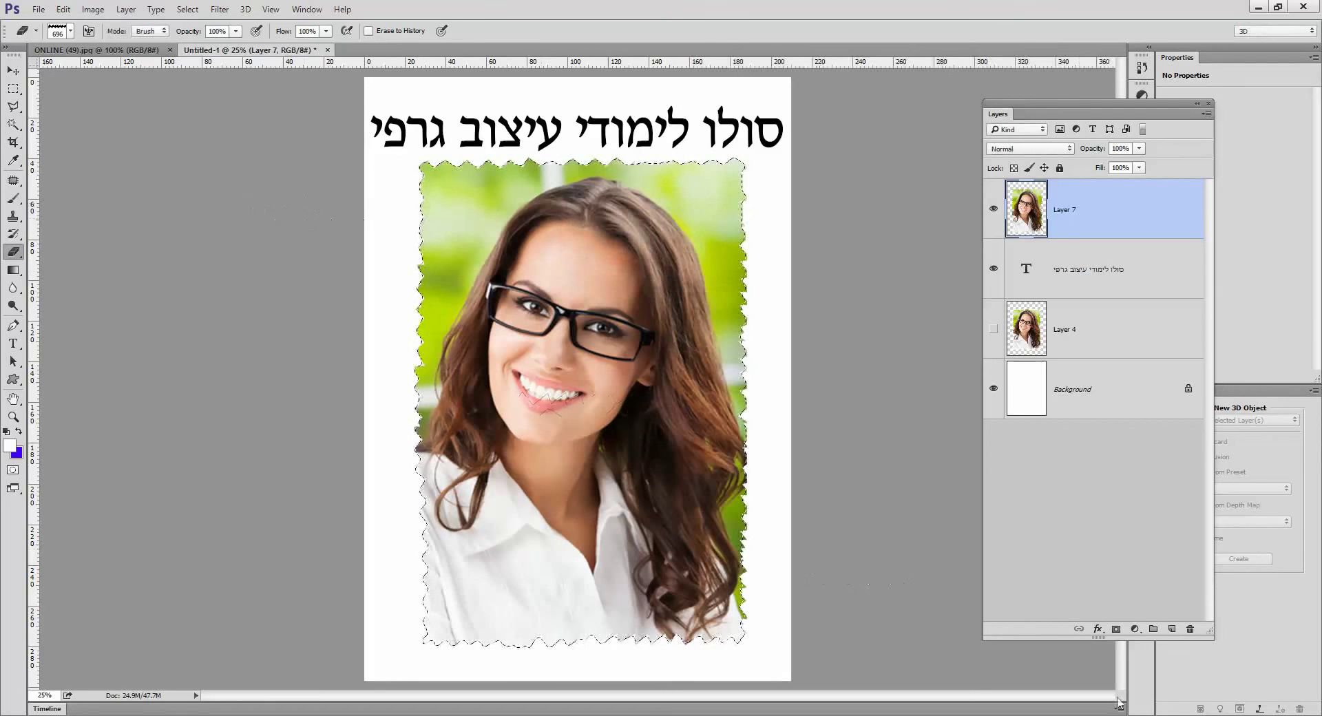
Step: Fill the feathered selection with solid black on a new Layer 8
{"action": "left_click", "coordinate": [1171, 628]}
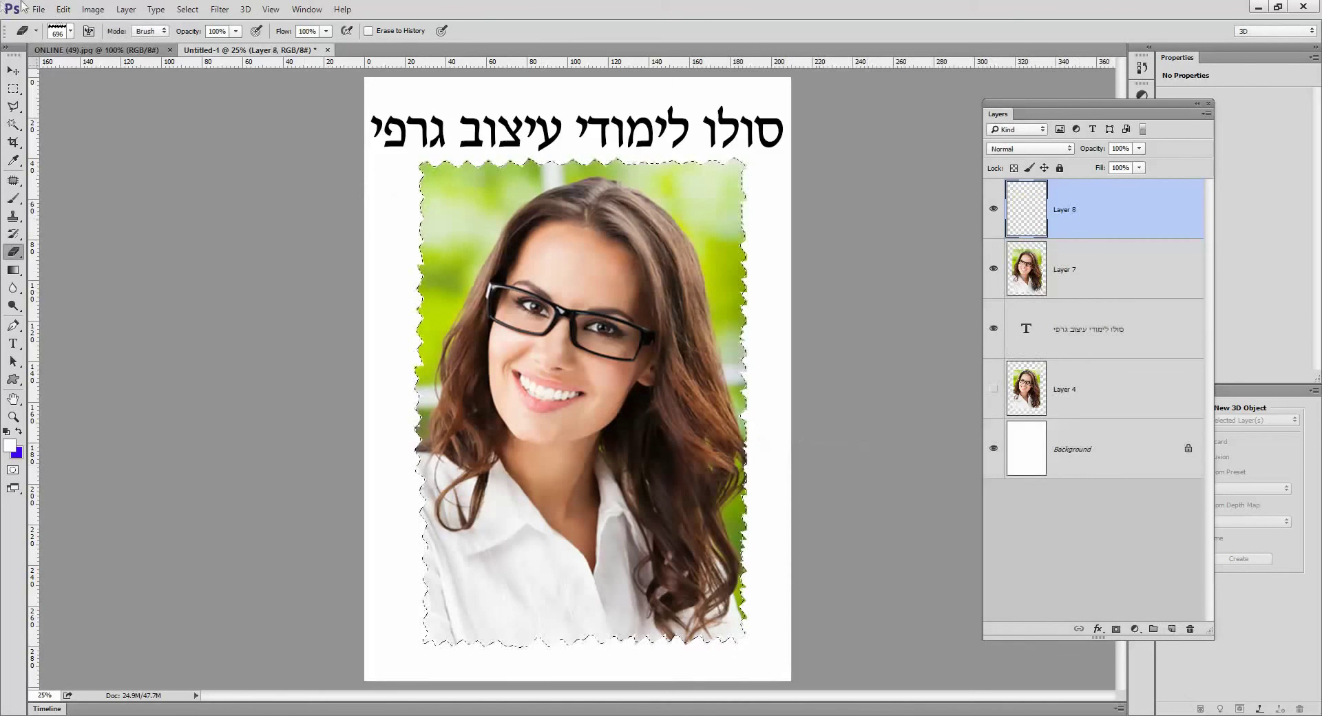
{"action": "left_click", "coordinate": [62, 9]}
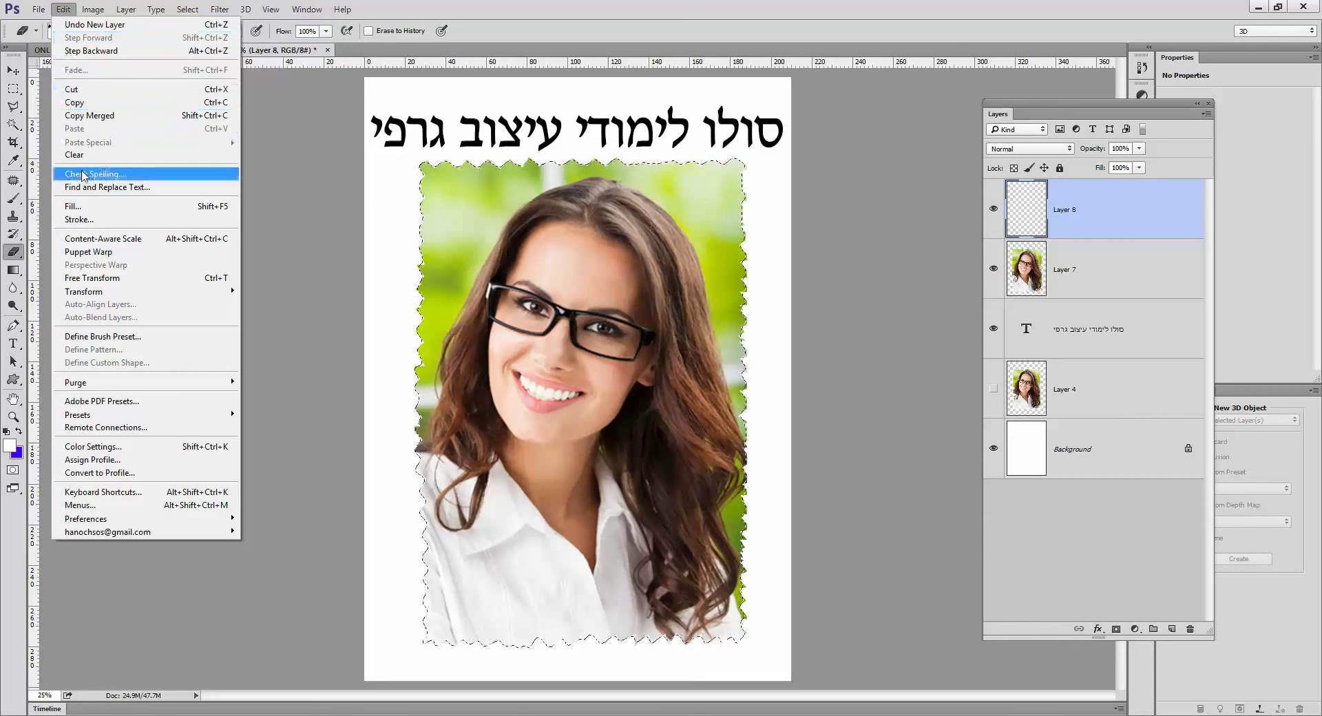
{"action": "left_click", "coordinate": [72, 206]}
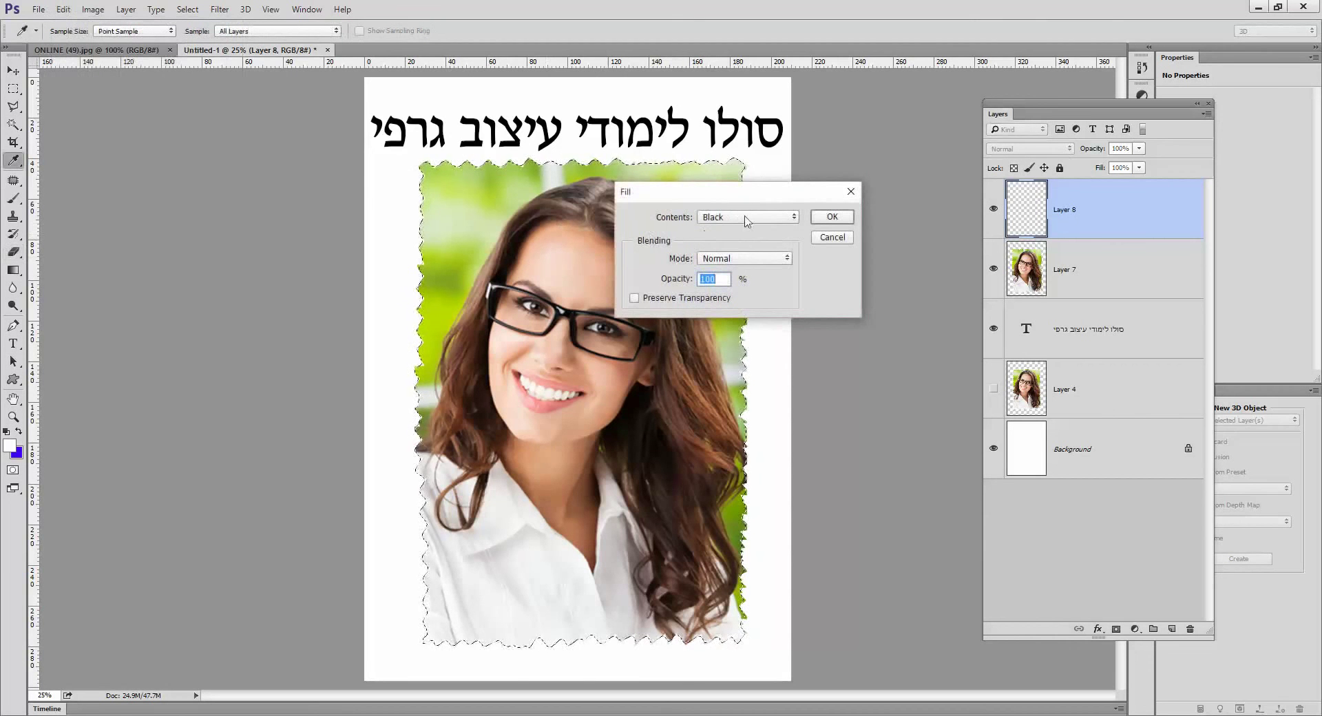
{"action": "left_click", "coordinate": [831, 217]}
{"action": "key", "text": "e"}
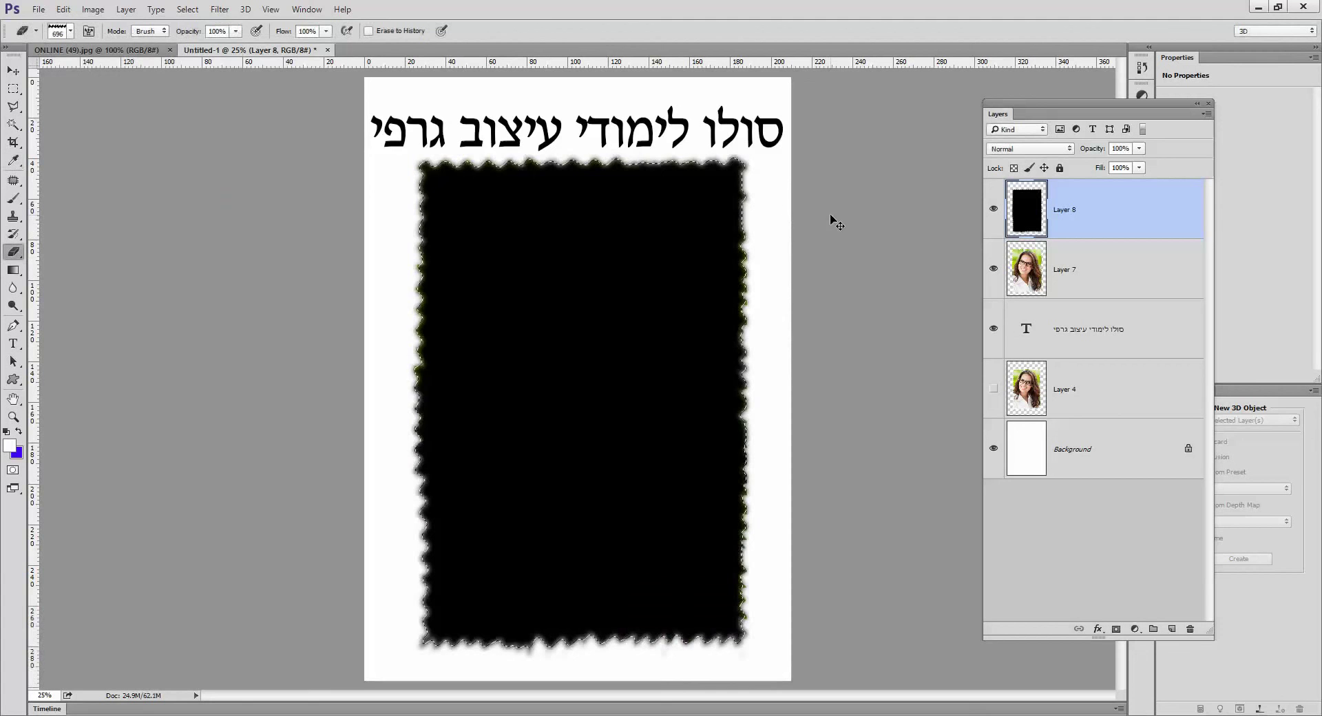
Step: Deselect, then drag Layer 7 above Layer 8 so the black fill sits behind the photo
{"action": "left_click", "coordinate": [187, 9]}
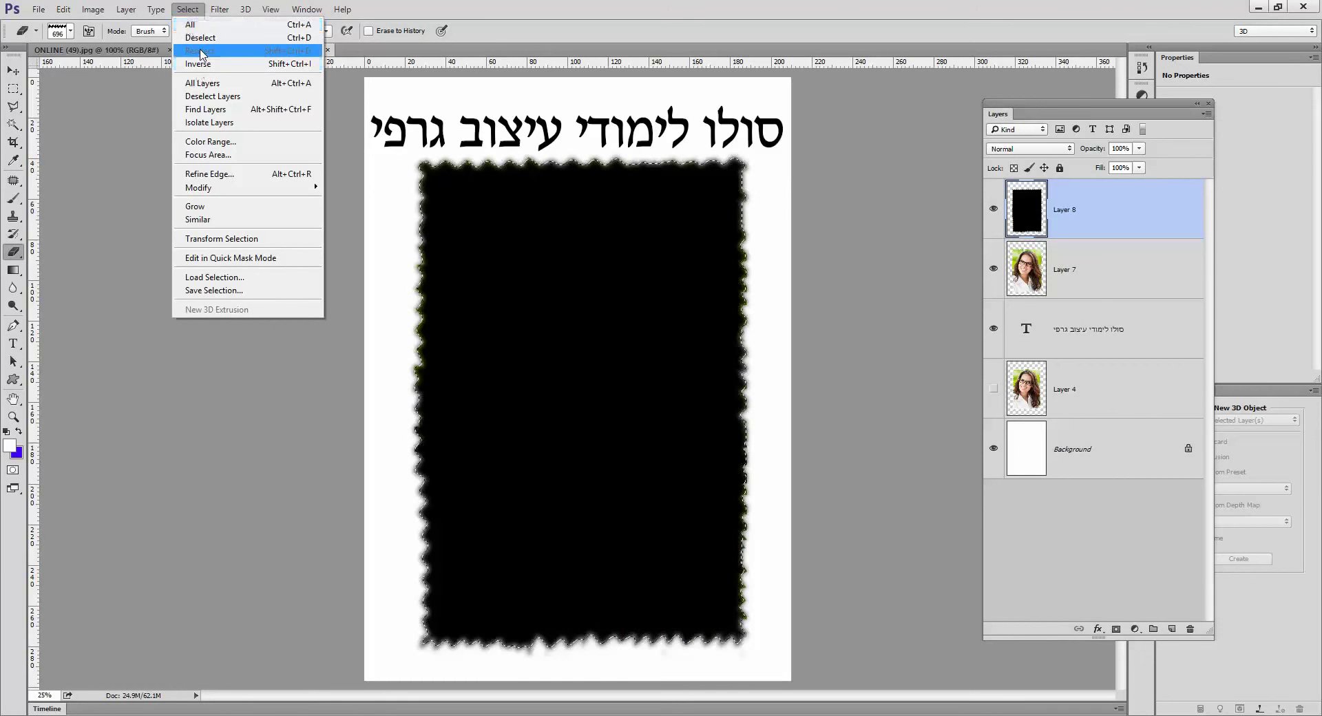
{"action": "left_click", "coordinate": [200, 37]}
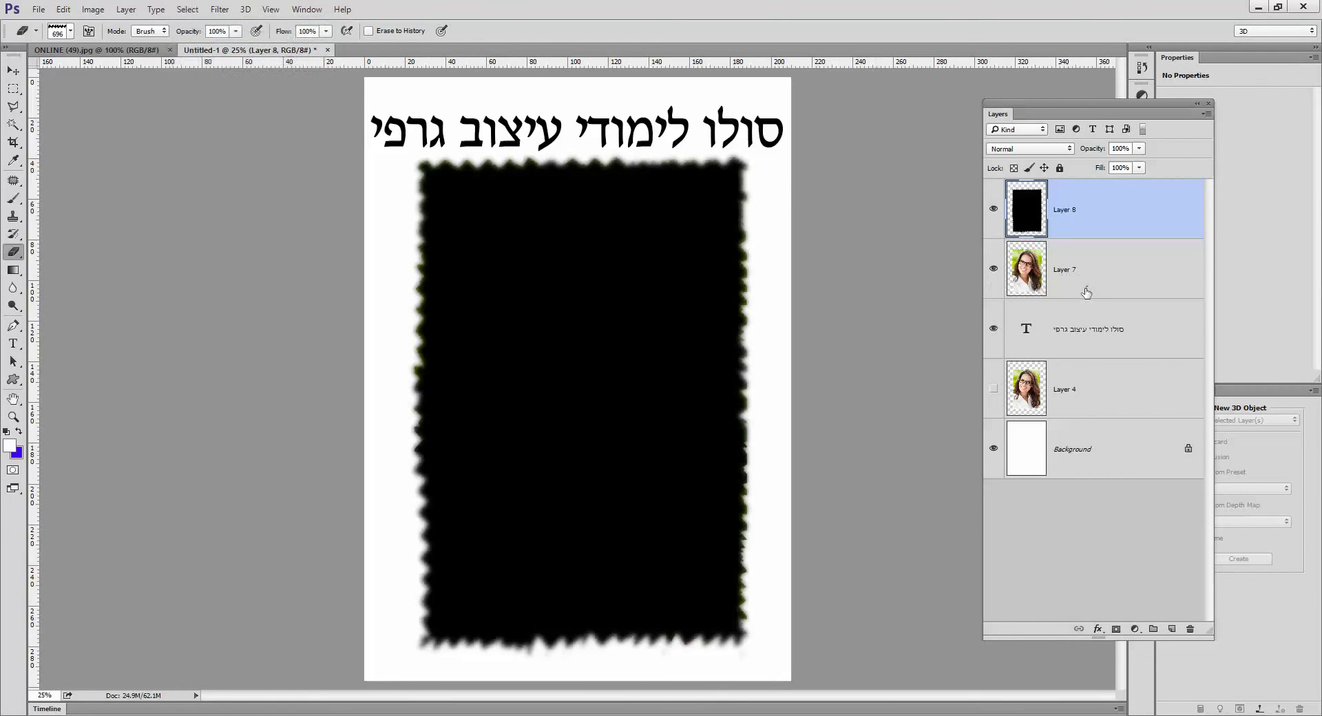
{"action": "left_click_drag", "start_coordinate": [1086, 293], "coordinate": [1076, 198]}
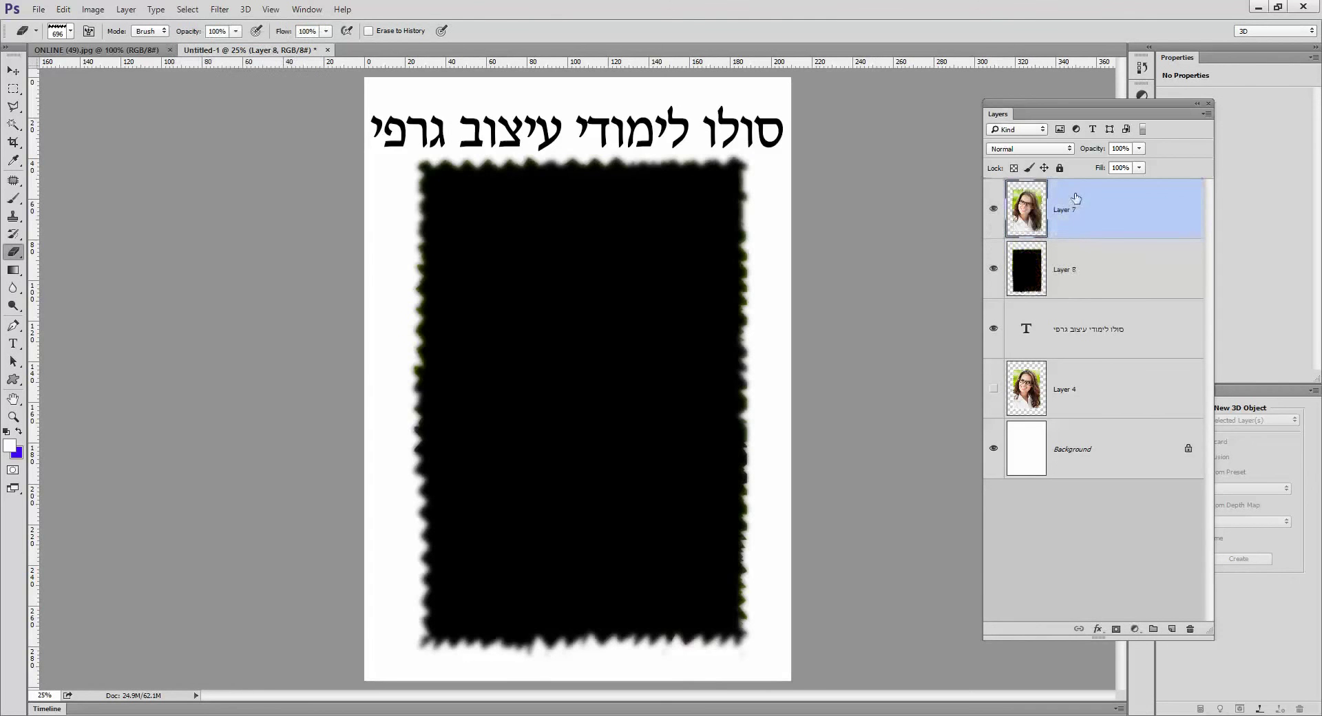
{"action": "key", "text": "ctrl+alt+g"}
Step: With the Move tool, nudge Layer 7 right and down to expose the shadow's top and left edges
{"action": "left_click", "coordinate": [13, 74]}
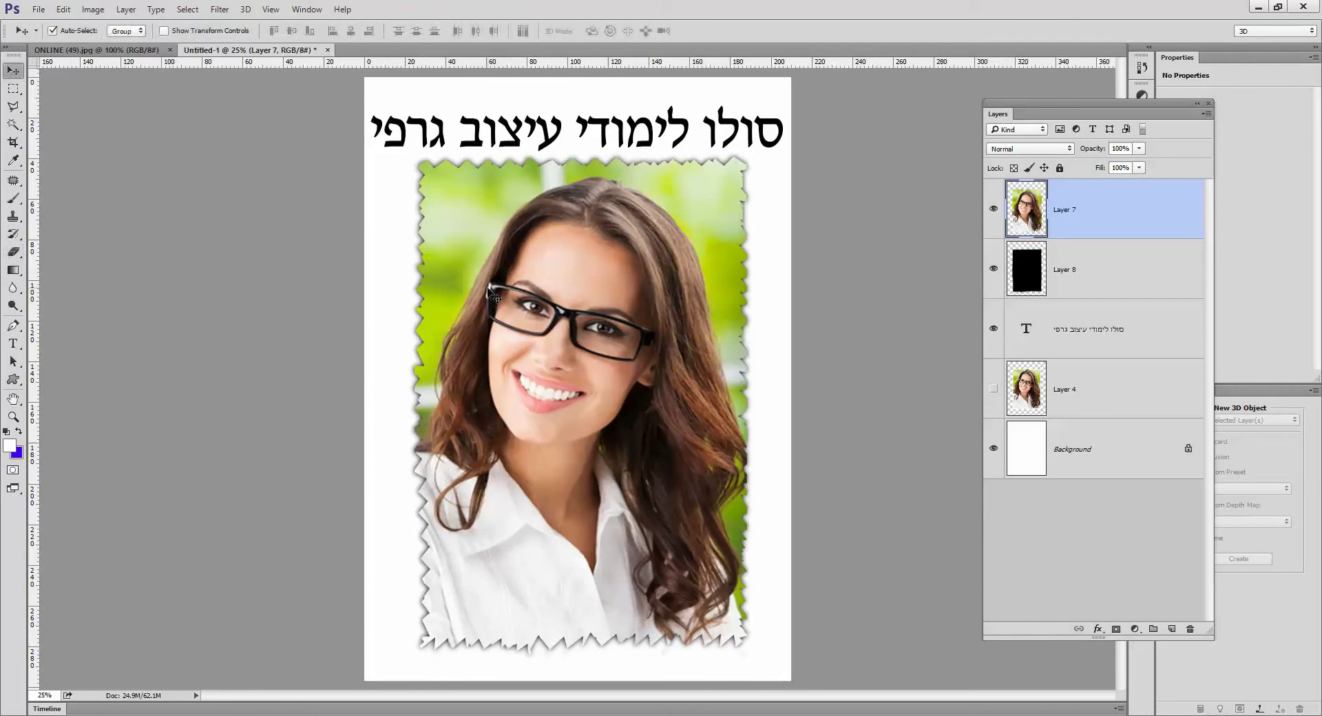
{"action": "key", "text": "Right"}
{"action": "key", "text": "Right"}
{"action": "key", "text": "Right"}
{"action": "key", "text": "Right"}
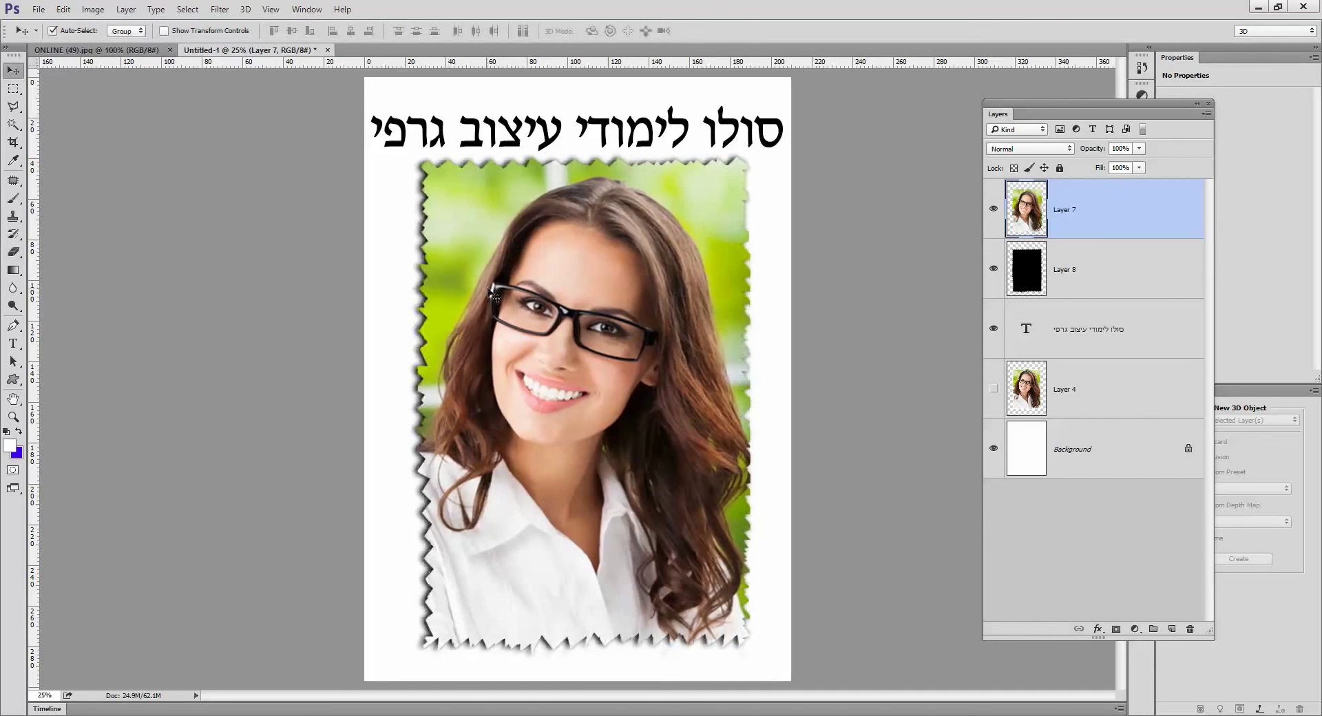
{"action": "key", "text": "Right"}
{"action": "key", "text": "Down"}
{"action": "key", "text": "Down"}
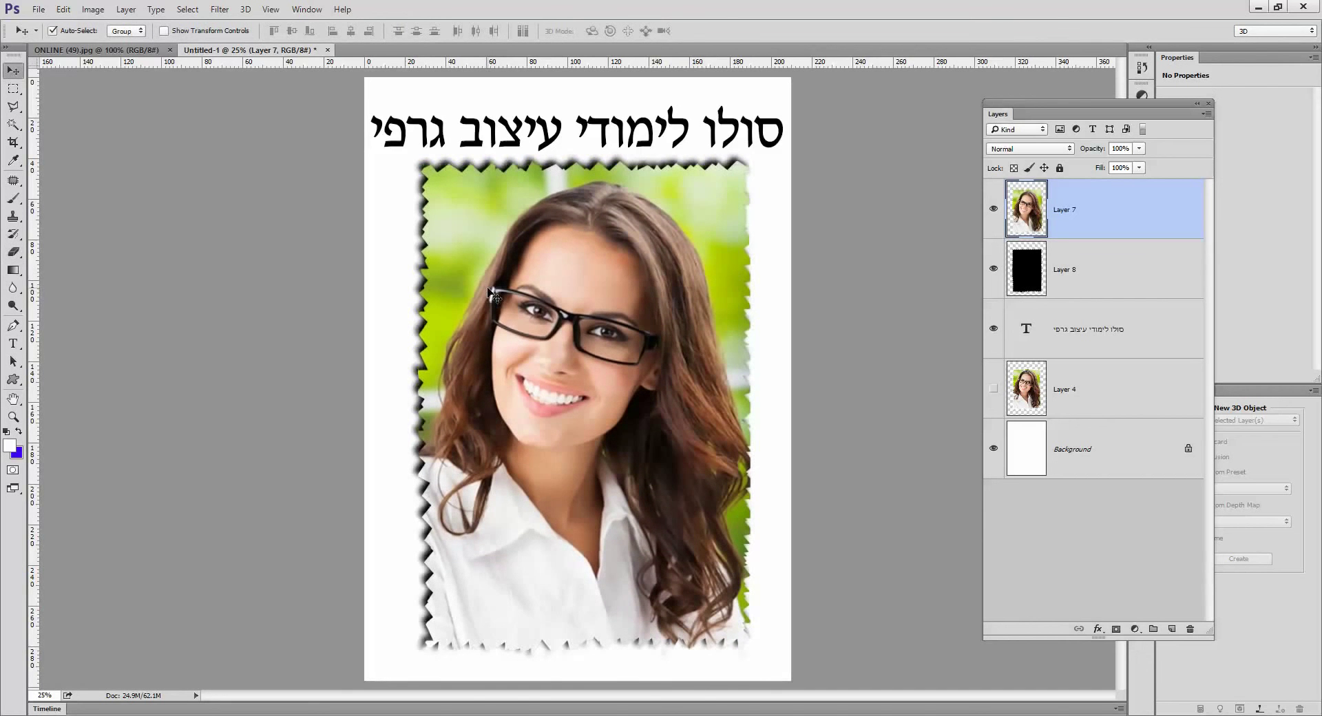
{"action": "key", "text": "Right"}
{"action": "key", "text": "Right"}
{"action": "key", "text": "Right"}
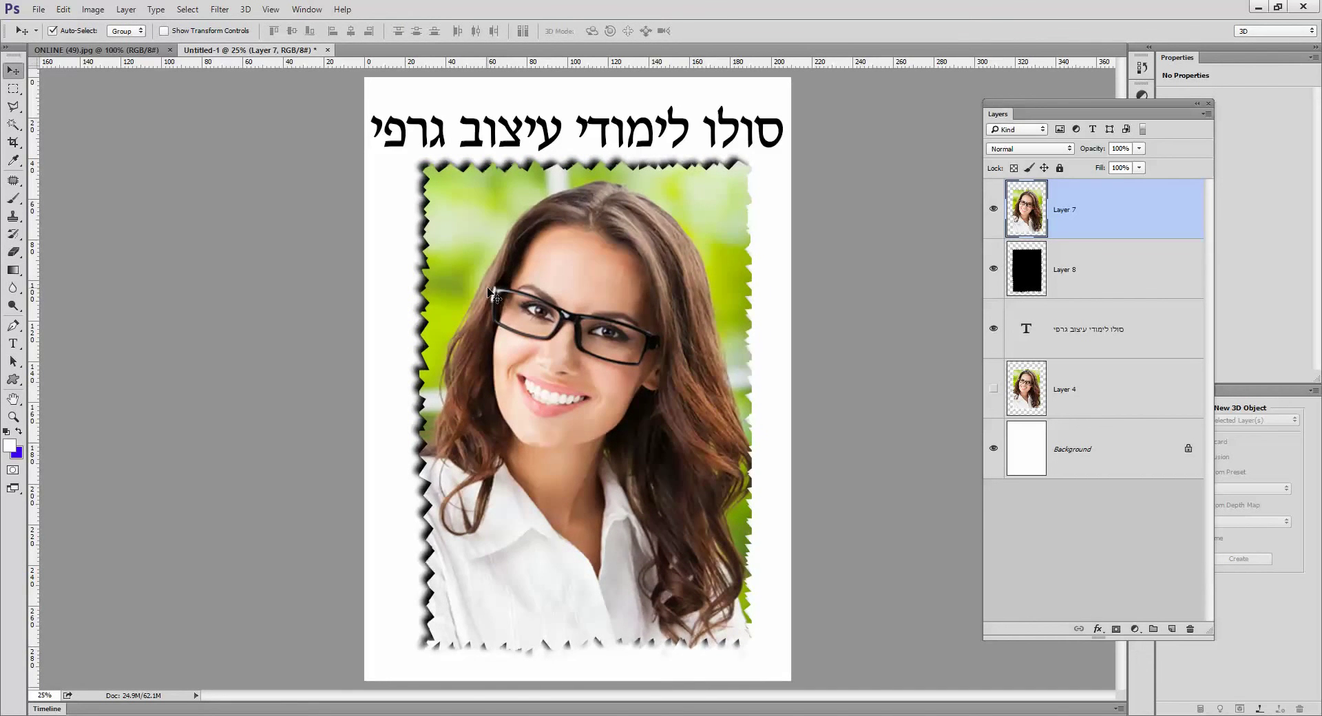
{"action": "key", "text": "Left"}
{"action": "key", "text": "Left"}
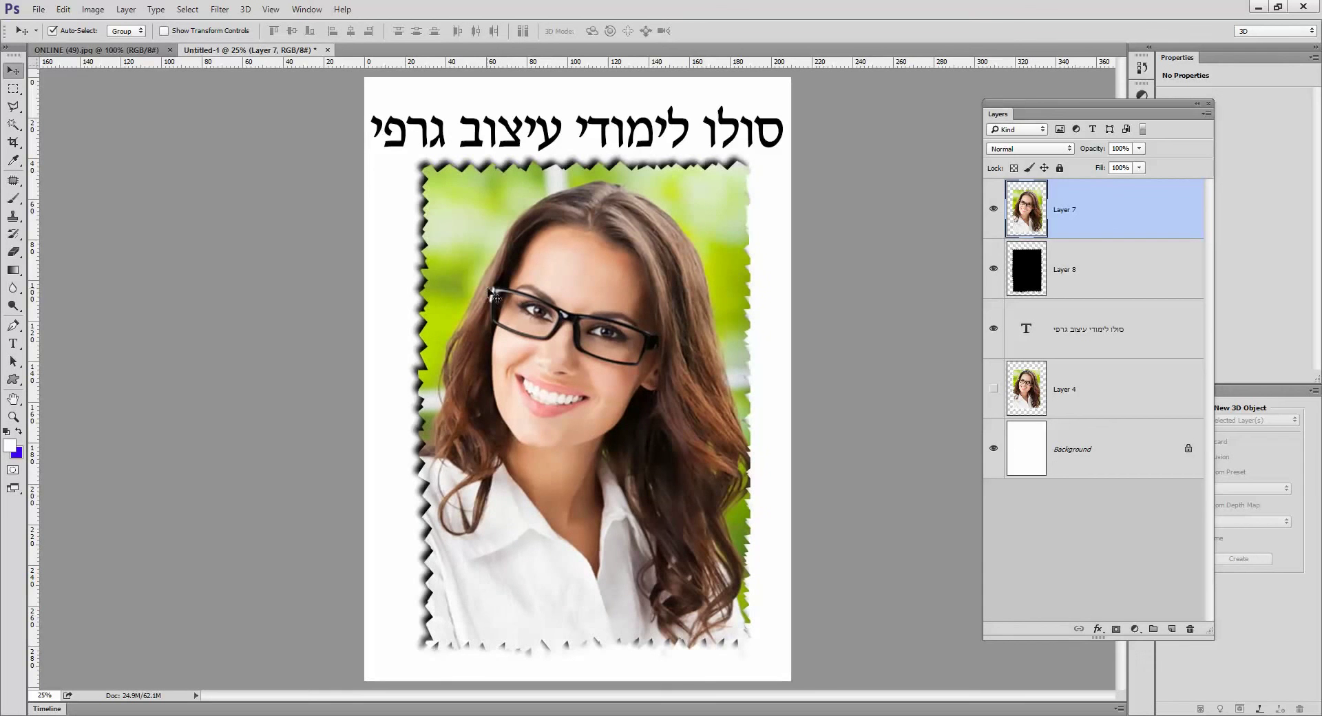